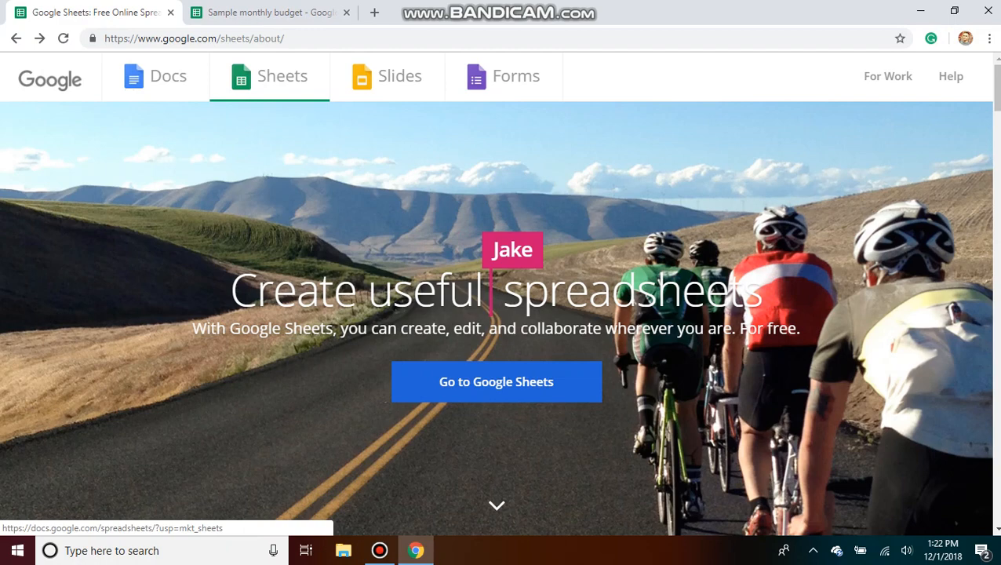
Open Google Sheets and create a new spreadsheet from the Monthly budget template.
click(497, 381)
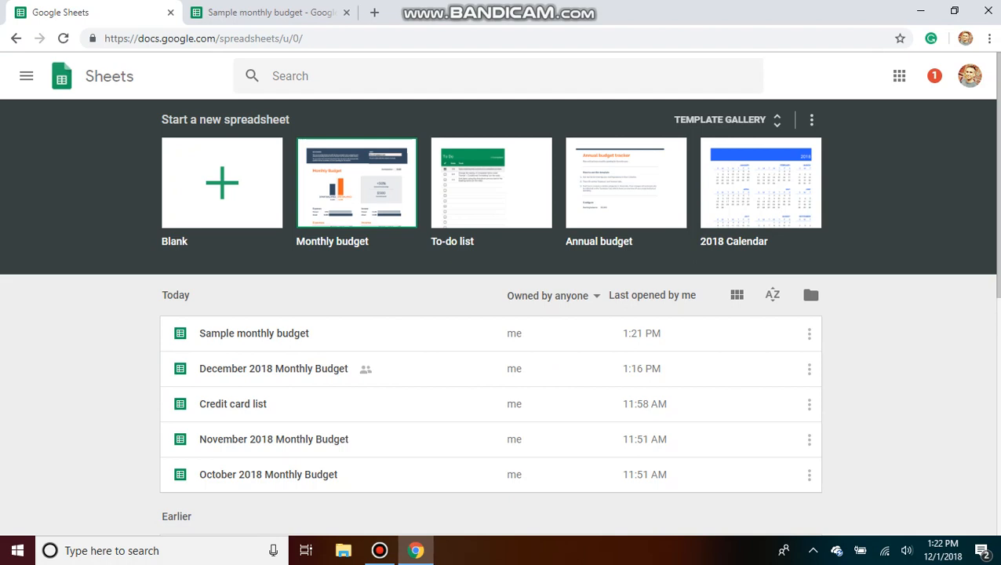
click(356, 182)
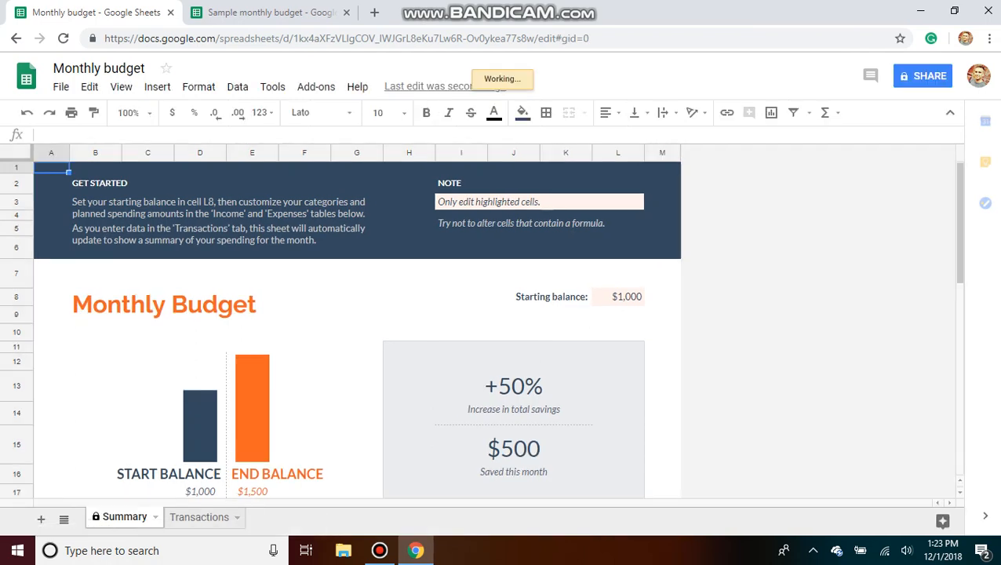
Look through the Summary sheet's charts and expense and income tables, and view the Transactions sheet's layout.
scroll(480, 329, down, 3)
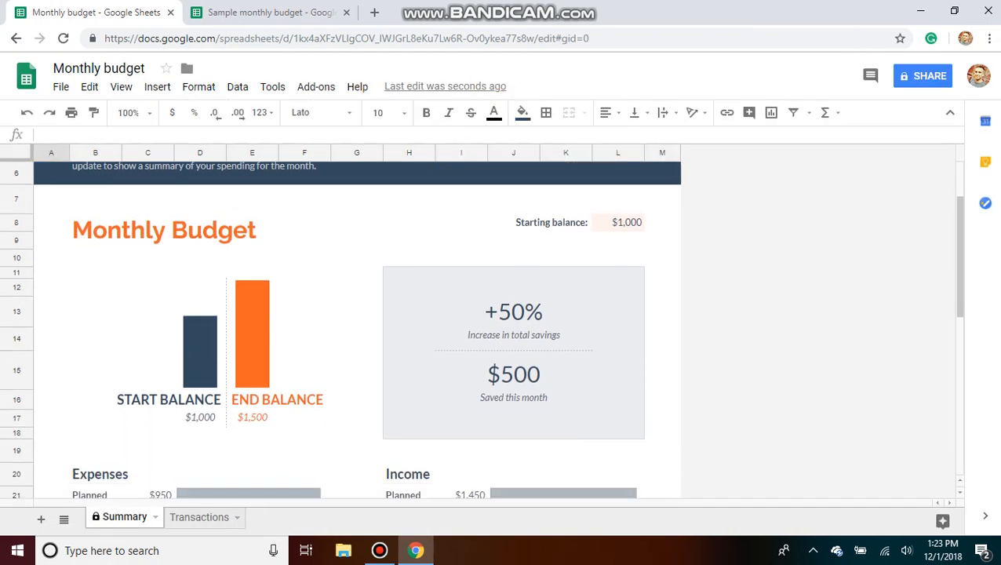
scroll(480, 329, down, 1)
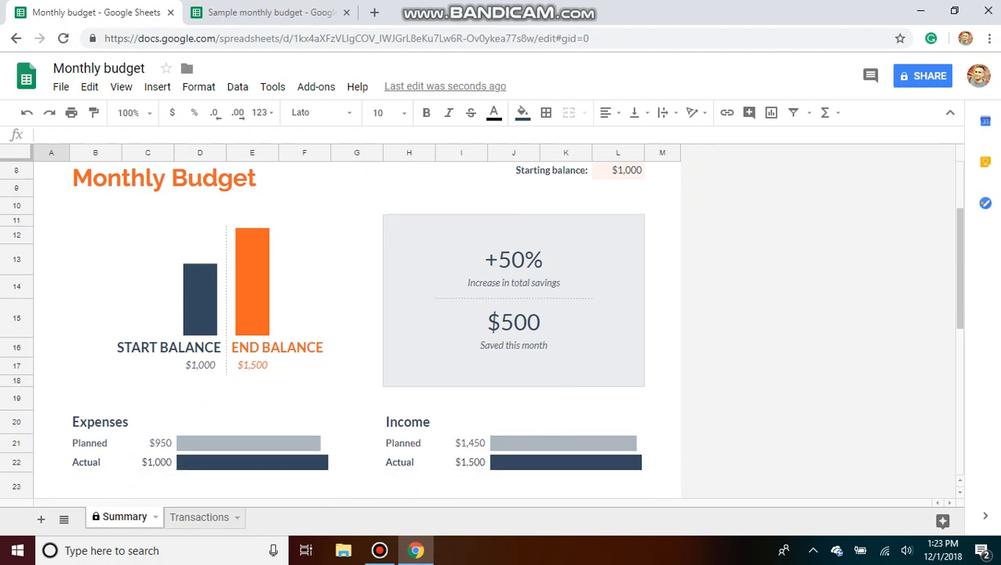
scroll(480, 329, down, 5)
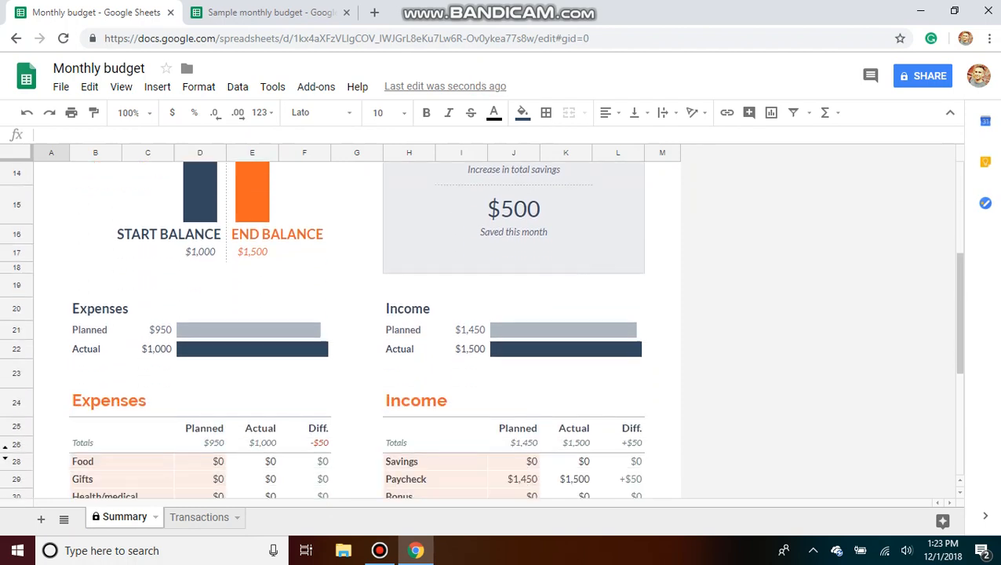
scroll(481, 329, down, 4)
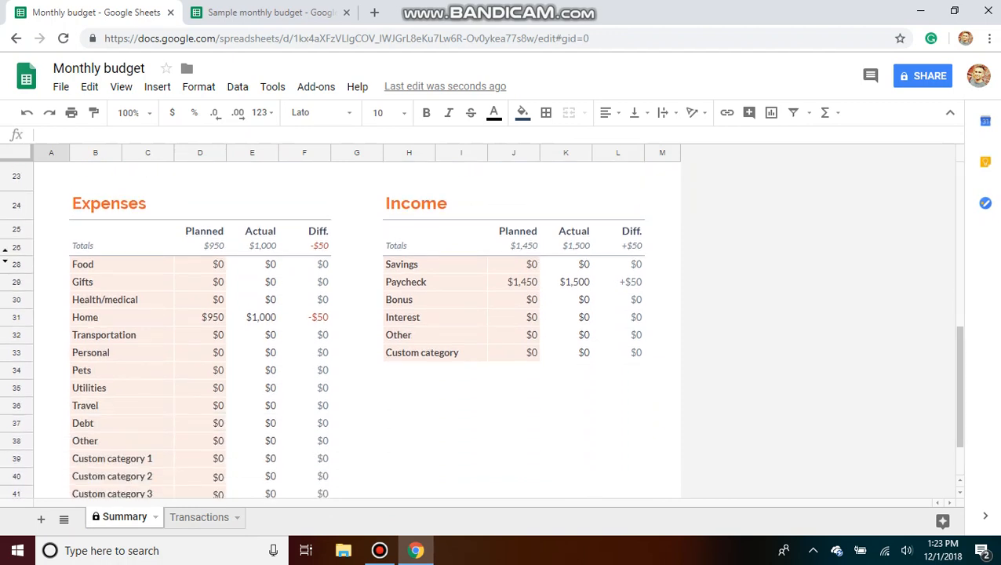
click(200, 517)
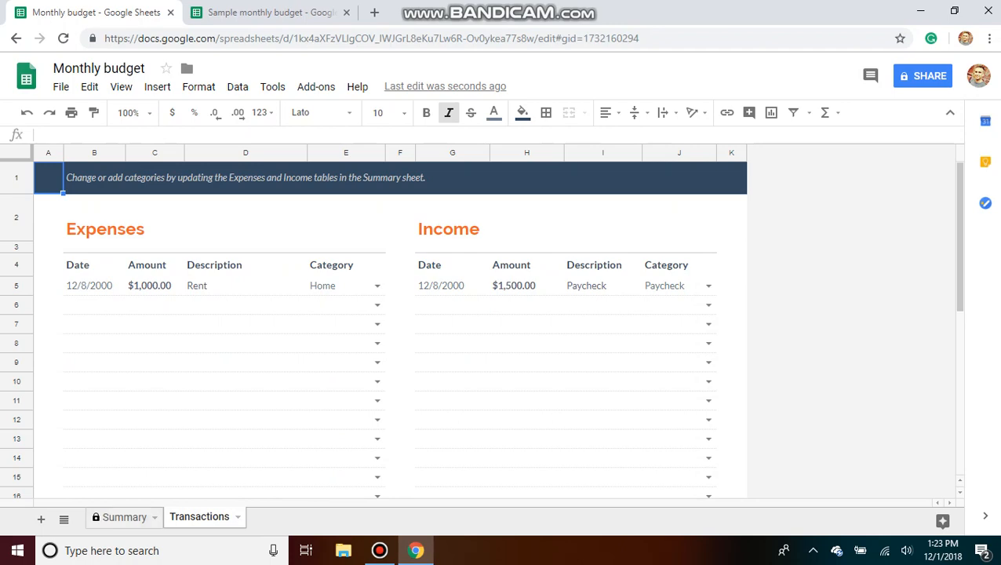
click(124, 518)
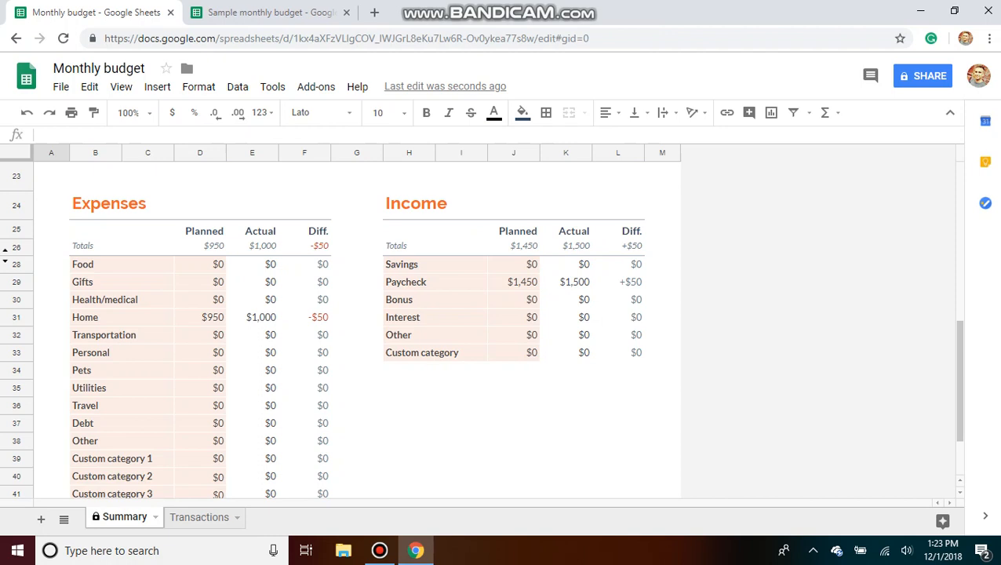
Set the planned Food expense on the Summary sheet to $250.
click(122, 265)
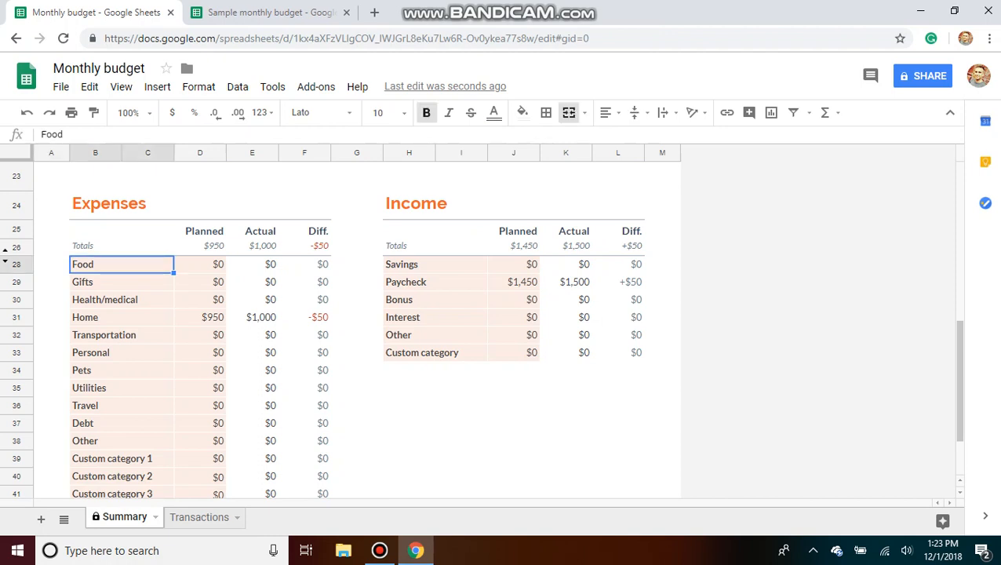
click(201, 264)
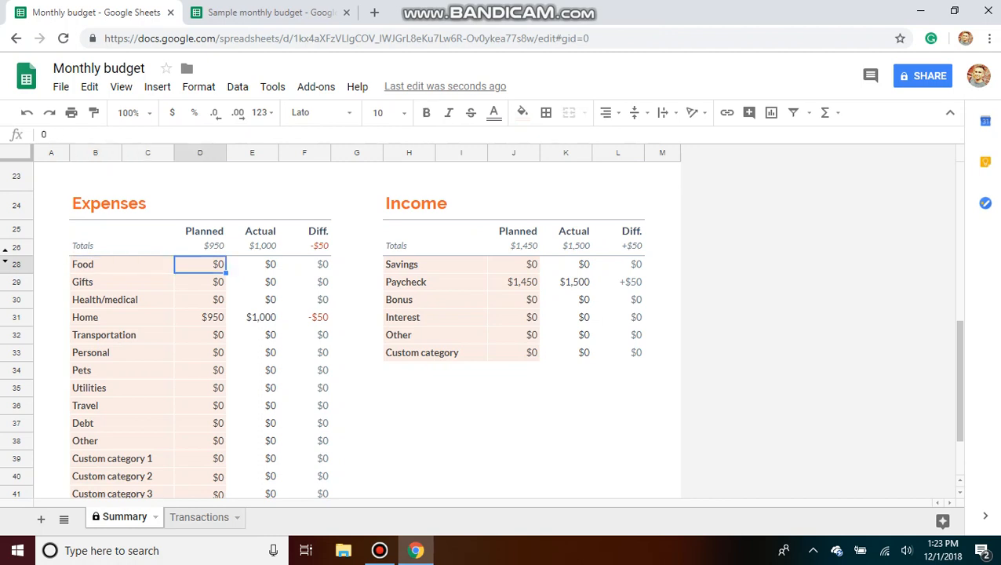
text($250)
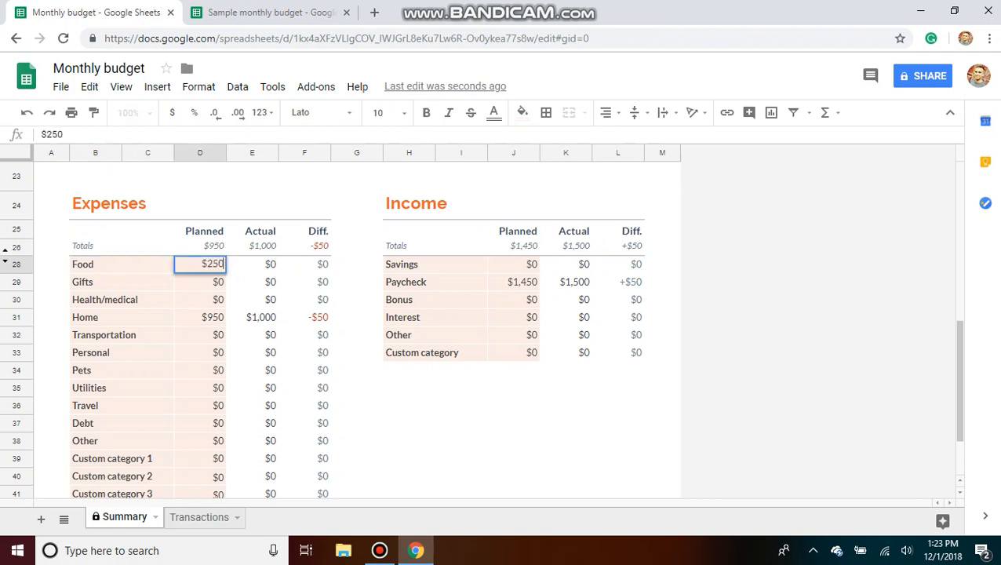
key(Return)
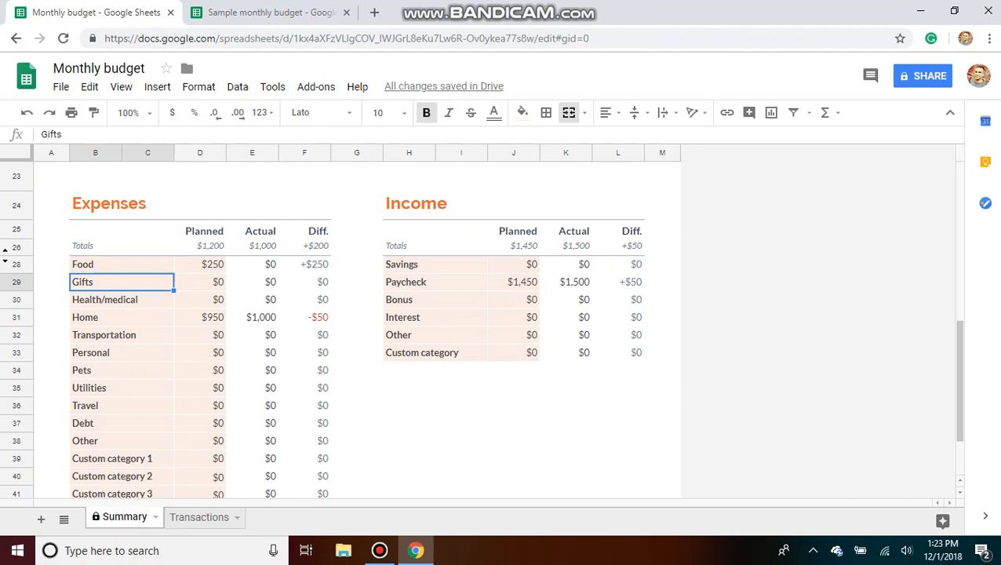
On the Transactions sheet, set the first expense's date to 12/01/2018 and its amount to 50.
click(199, 517)
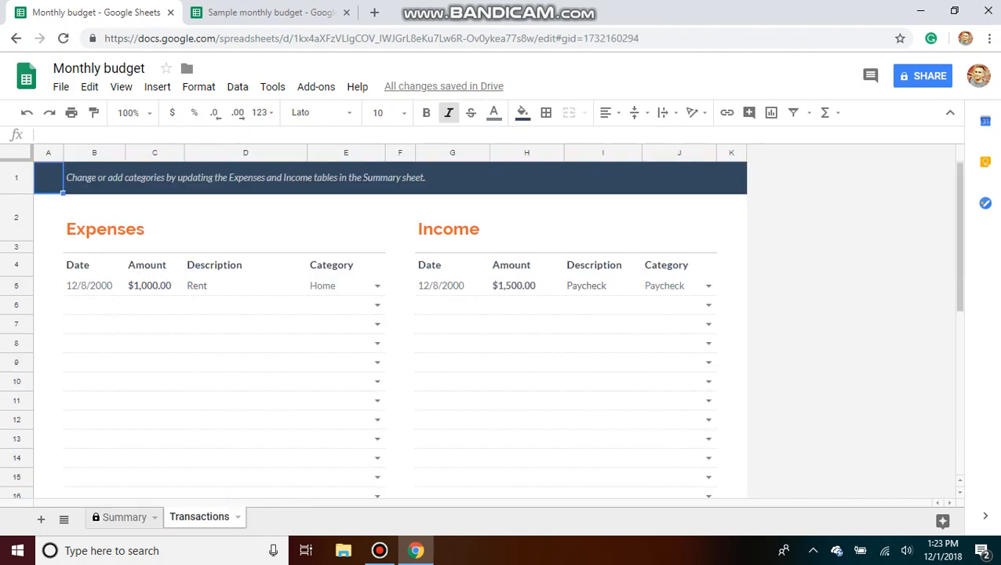
click(94, 286)
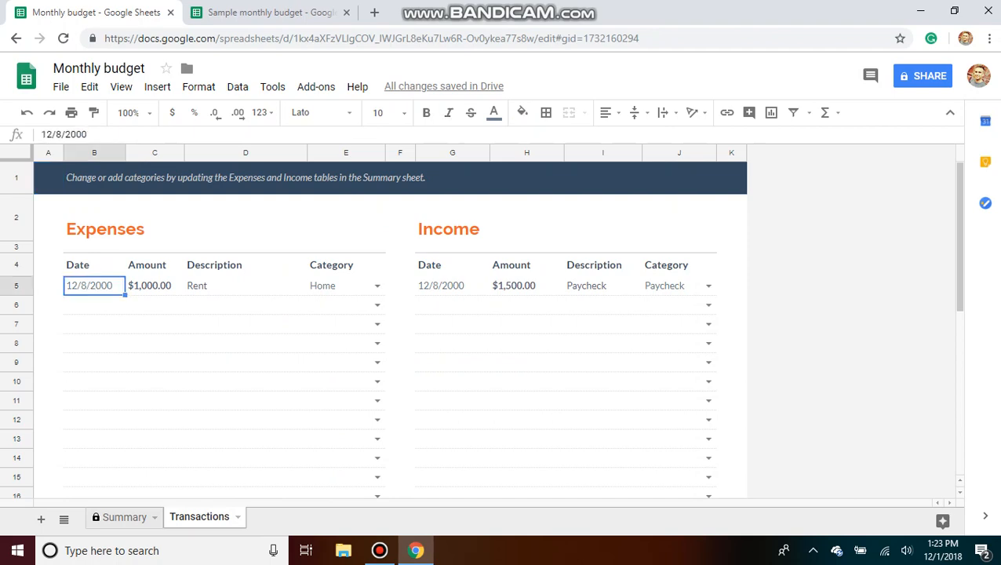
text(12/01/2)
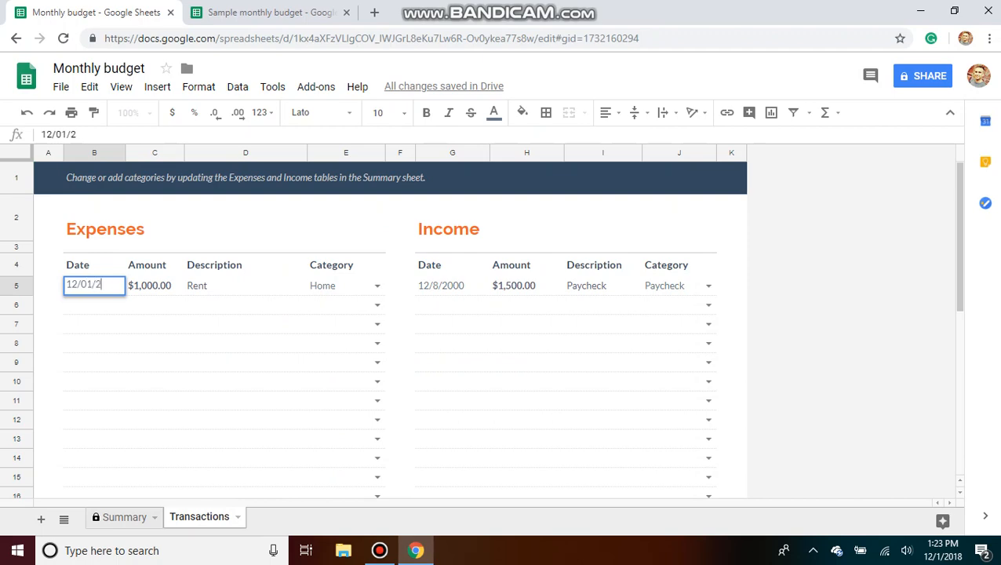
text(018)
key(Tab)
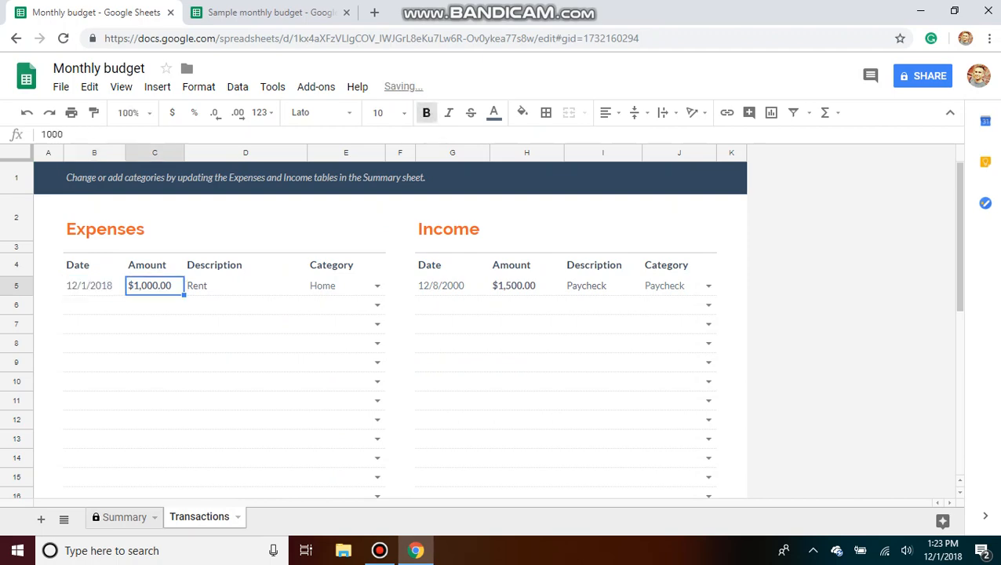
text(50)
key(Tab)
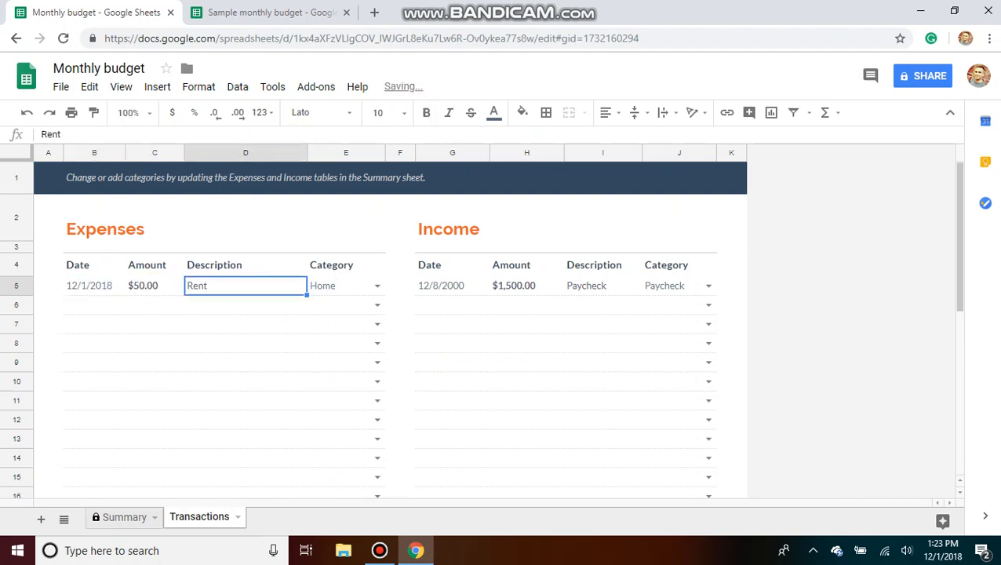
Set the first expense's description to Groceries and its category to Food.
text(Groceries)
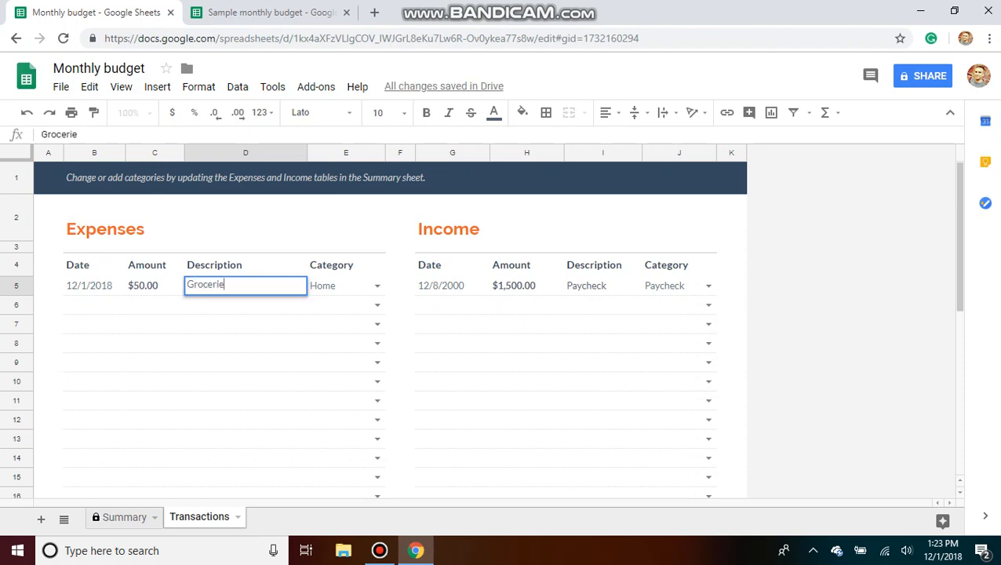
key(Tab)
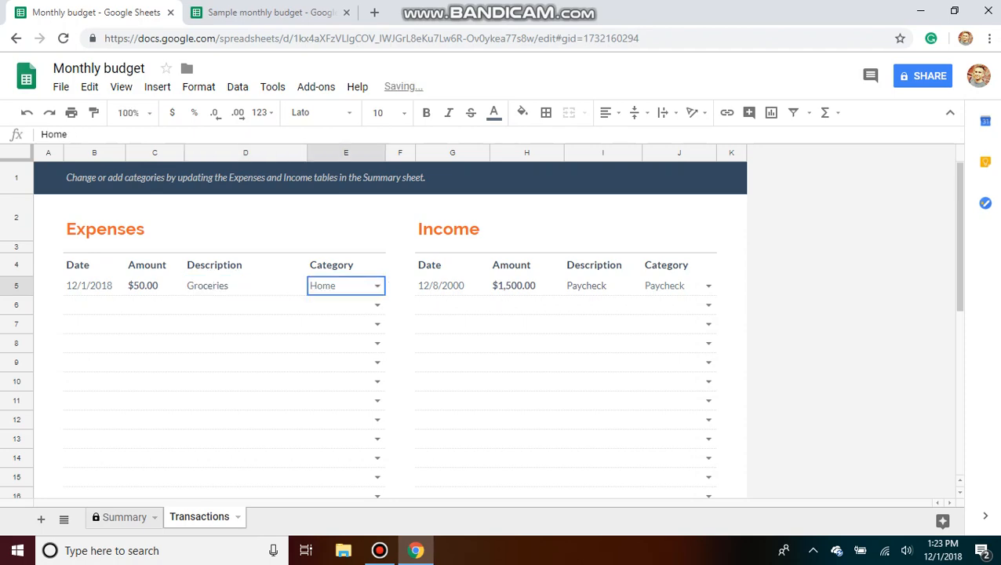
key(Return)
key(Down)
key(Down)
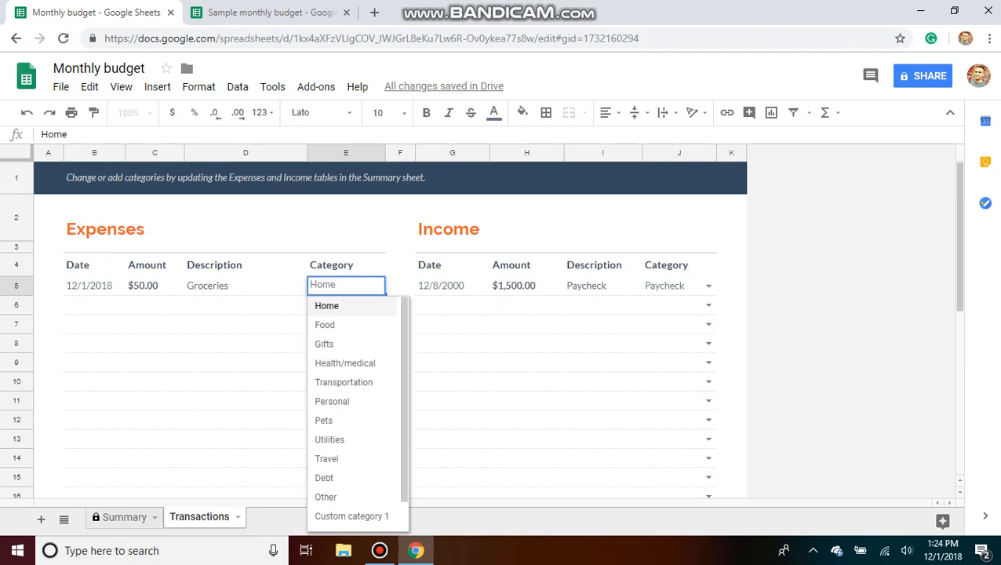
key(Return)
Check the actual Food expense and its formula on the Summary sheet.
click(124, 517)
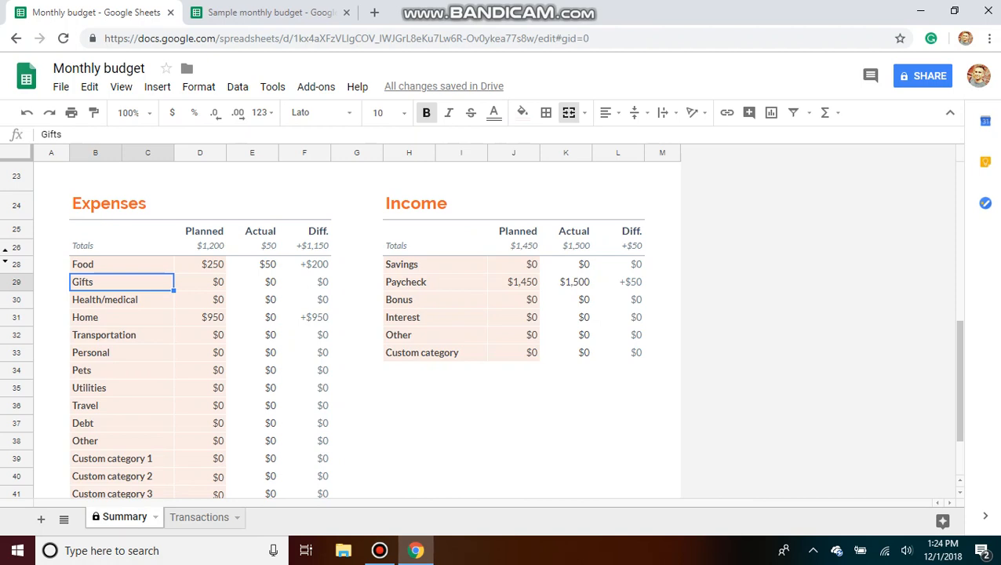
click(253, 264)
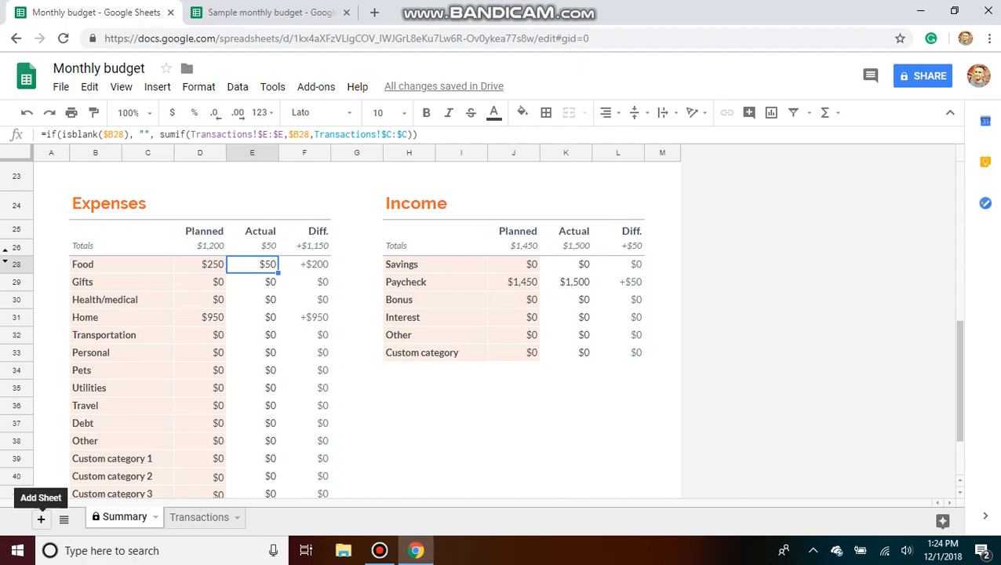
Add a new sheet to the budget and rename it "Fixed expenses".
click(41, 519)
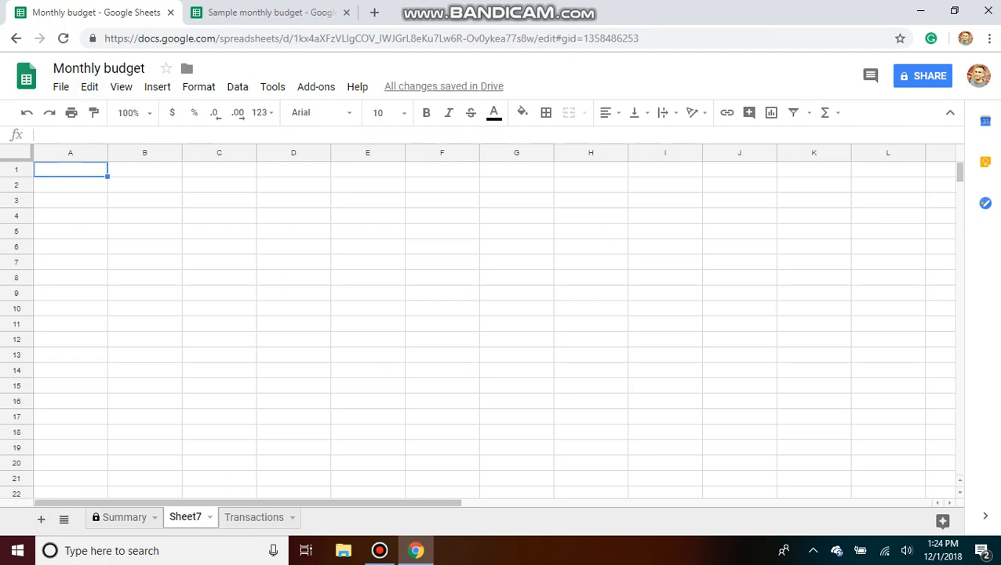
double_click(185, 517)
text(Fixed e)
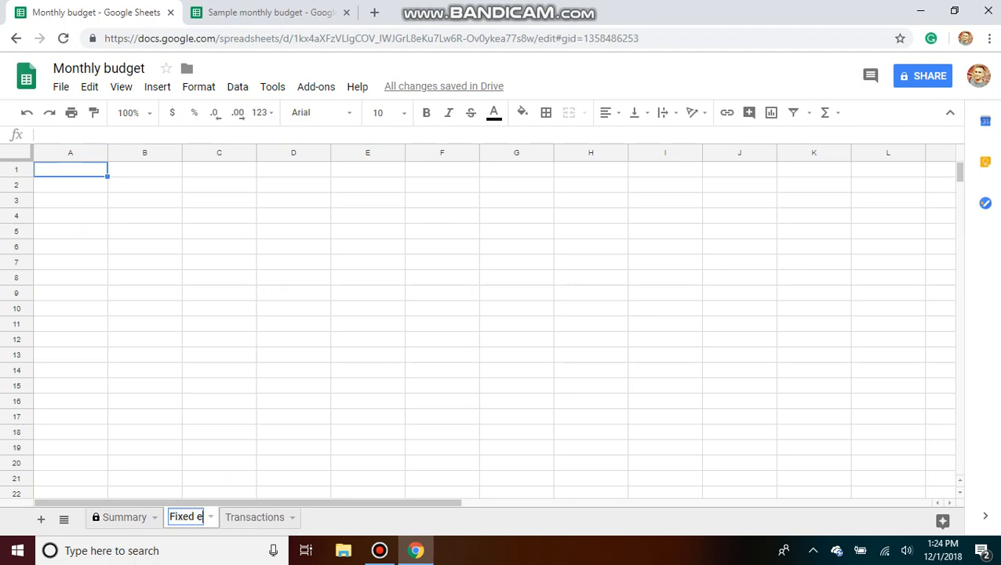
text(xpenses)
key(Return)
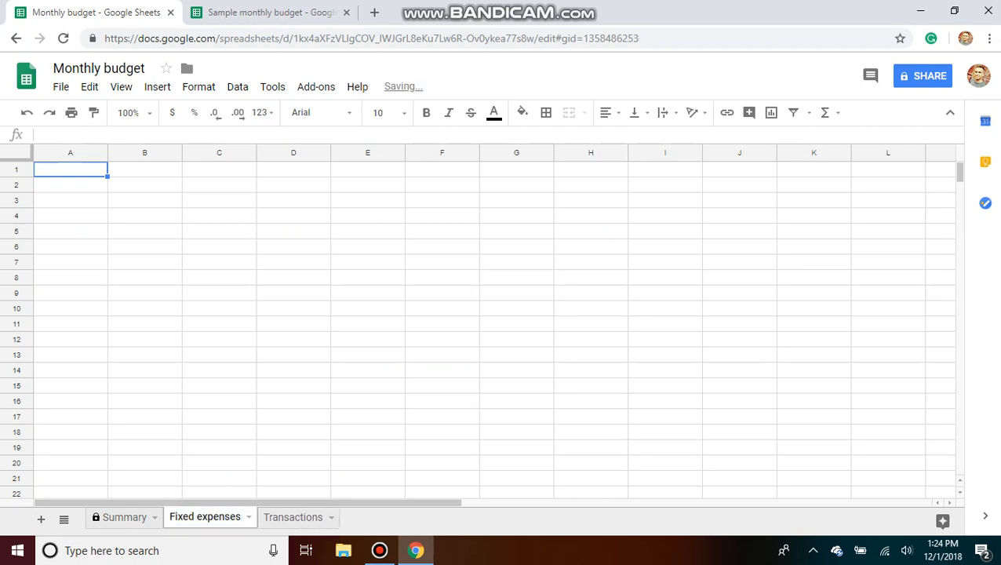
List Mortgage at $1100 in row 2 and HOA dues at $218 in row 3, with names in column A and amounts in column B.
click(71, 186)
text(Mortgage)
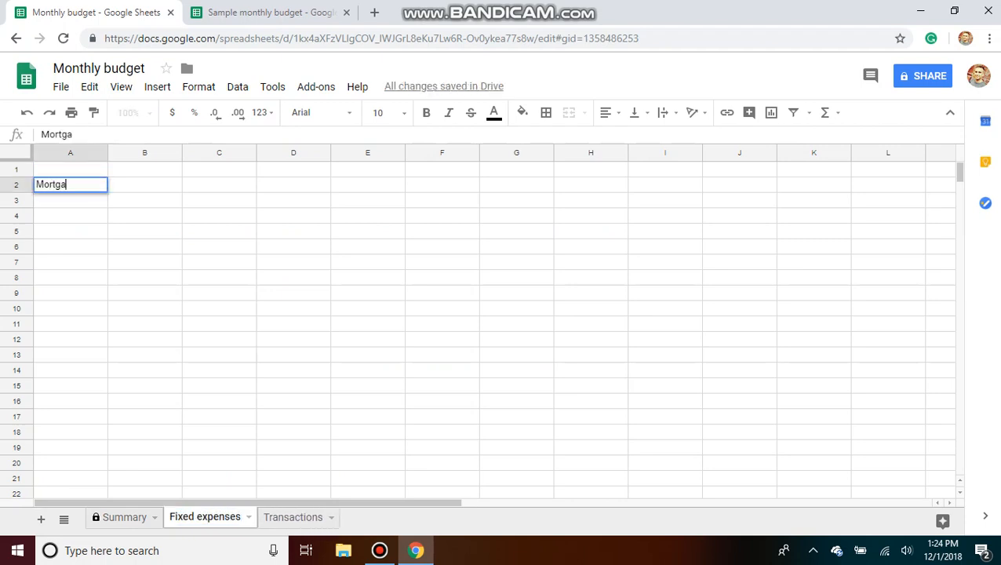
key(Tab)
text($1100)
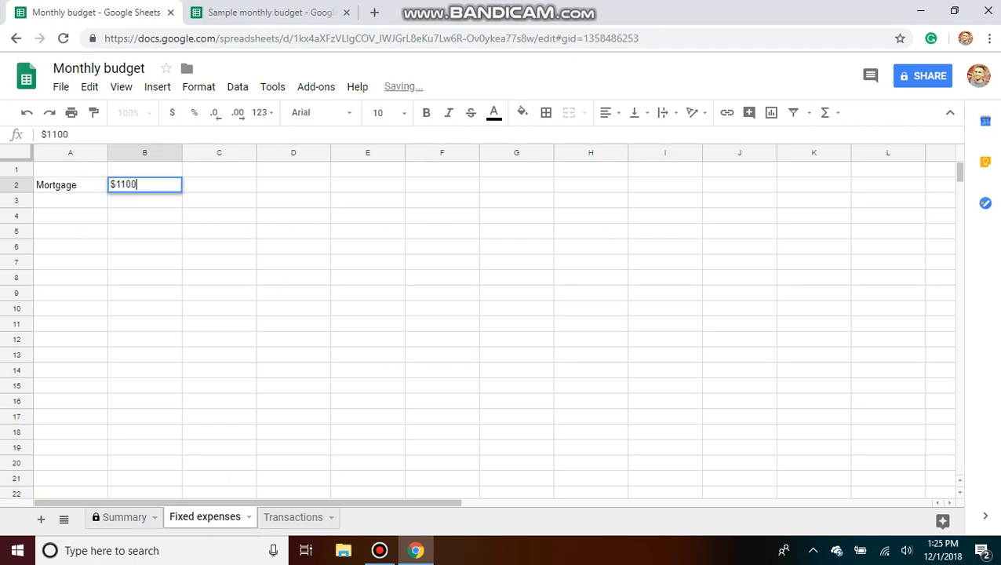
key(Return)
text(HOA dues)
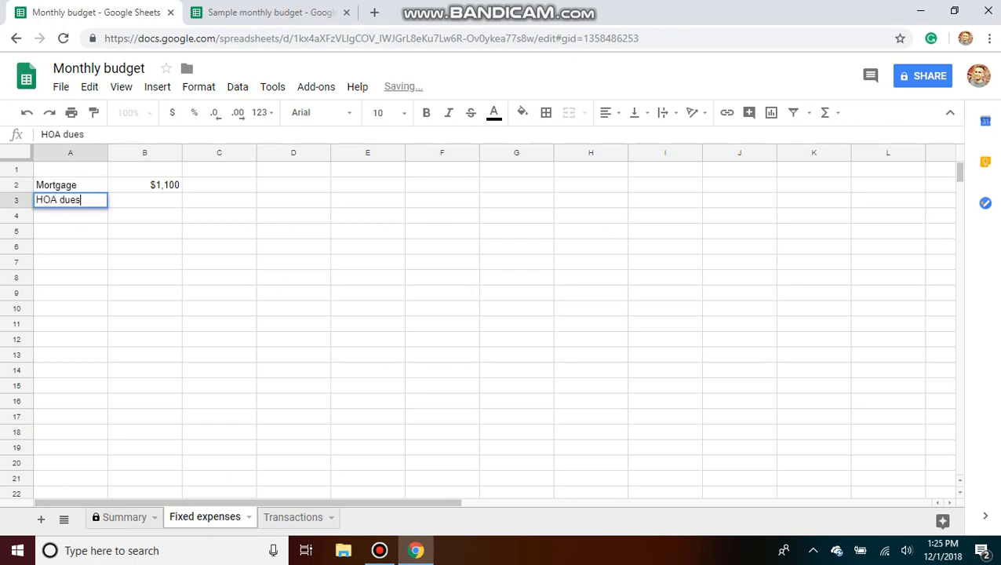
key(Tab)
text($218)
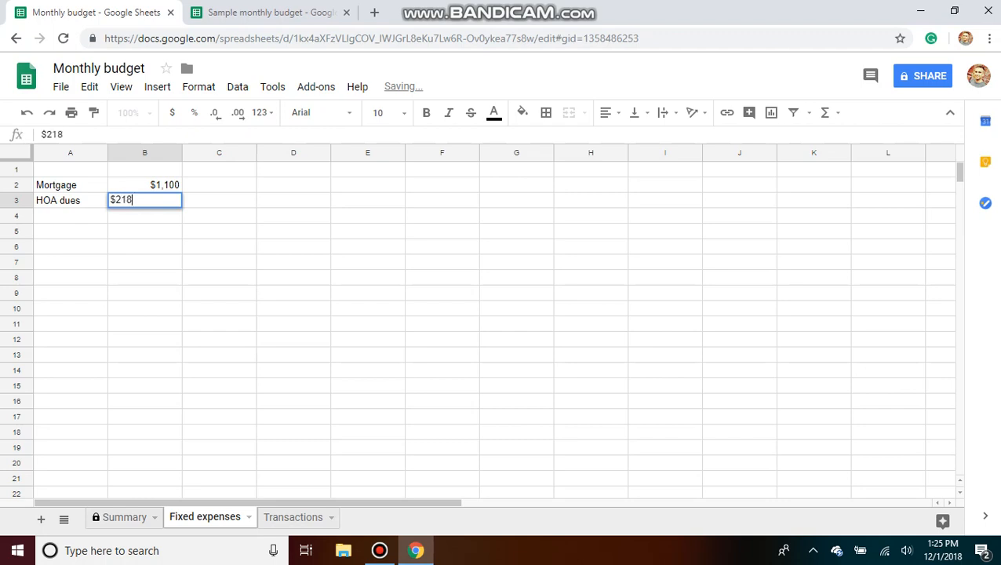
key(Return)
Add Cell phone bill at $15 in row 4 and Internet at $62 in row 5.
text(Cell phone bill)
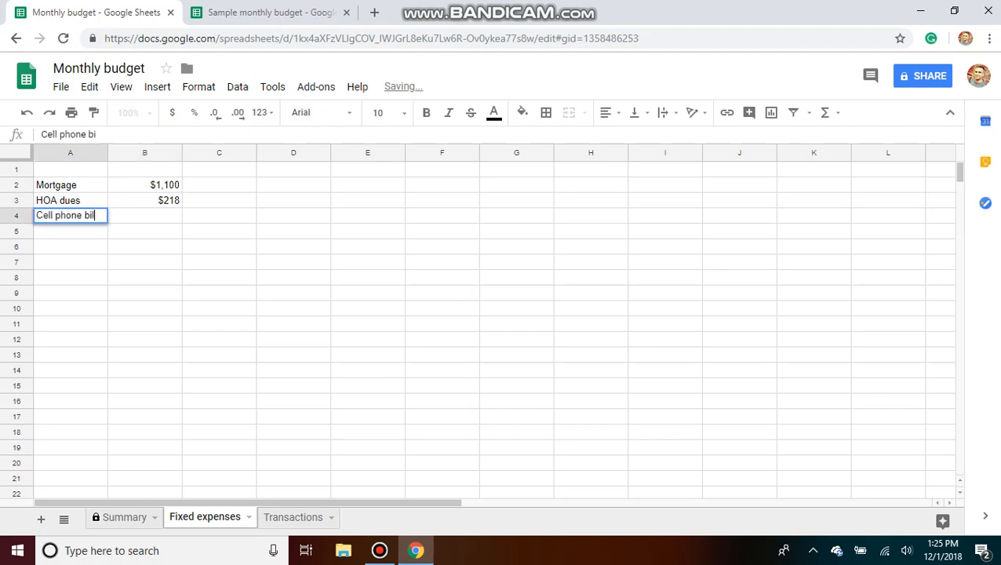
key(Tab)
text($15)
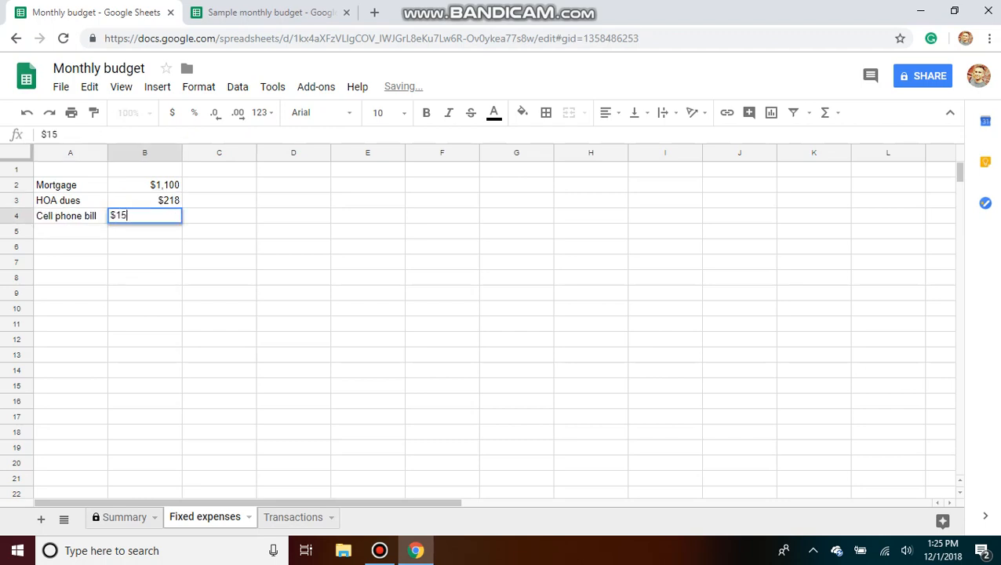
key(Return)
key(shift+Up)
key(shift+Up)
key(shift+Up)
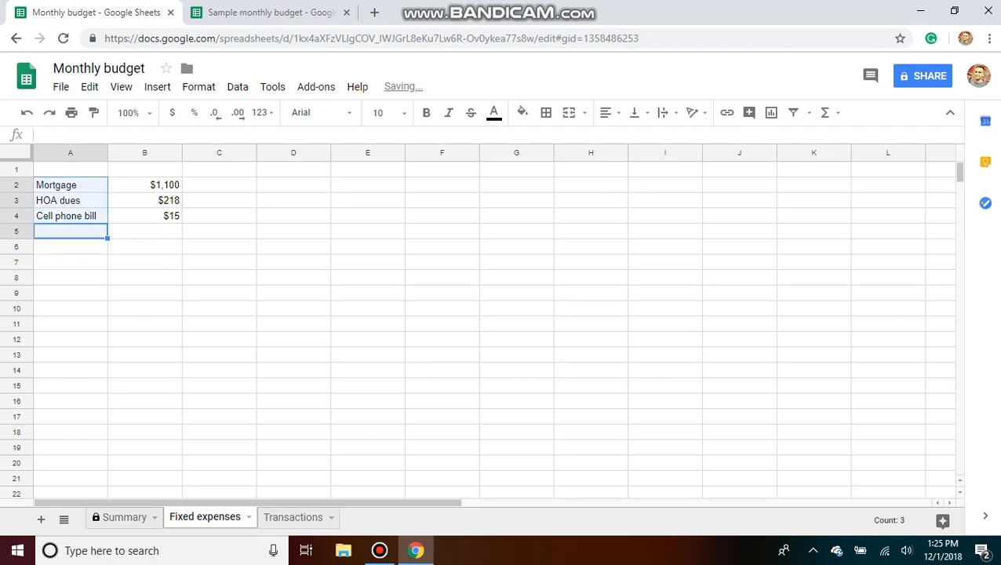
text(Internet)
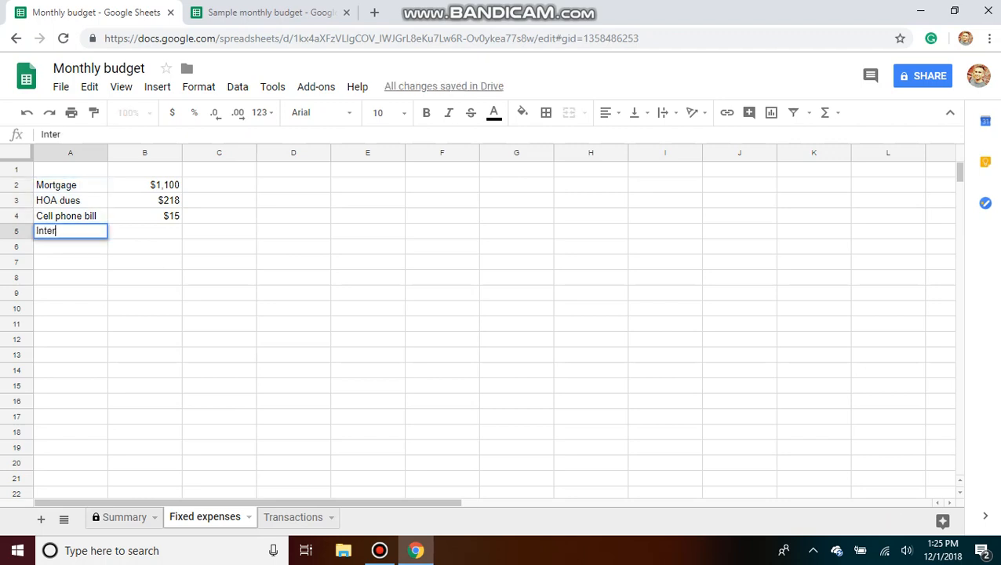
key(Tab)
text($62)
key(Return)
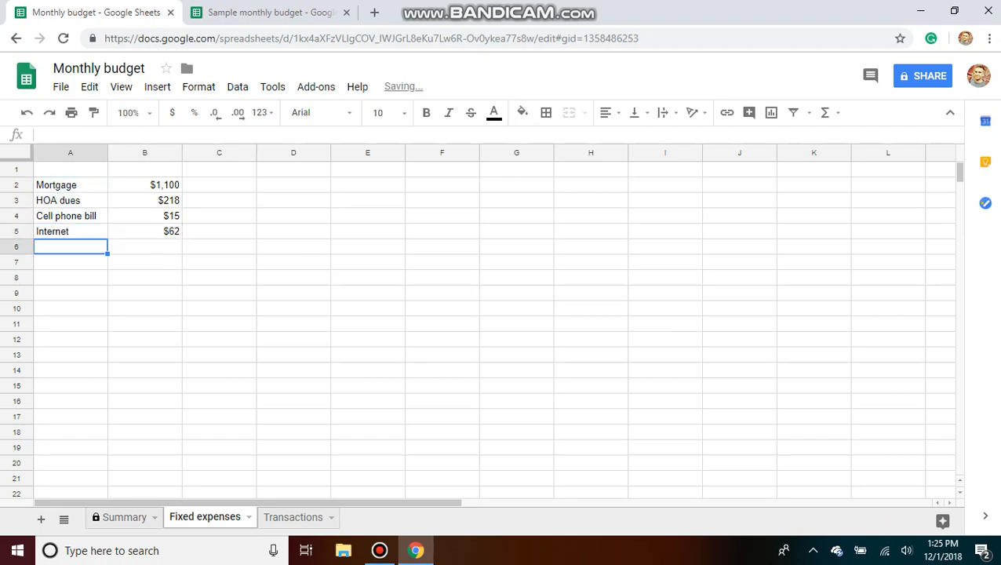
Add Insurance at $100 in row 6 of the fixed expenses list.
text(Insurance)
key(Tab)
text($)
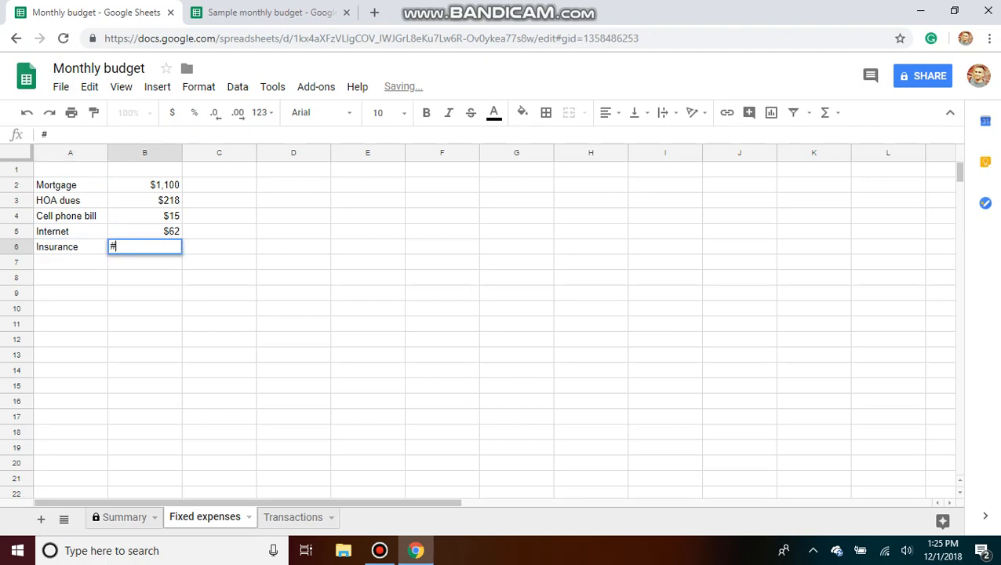
key(BackSpace)
text($100)
key(Return)
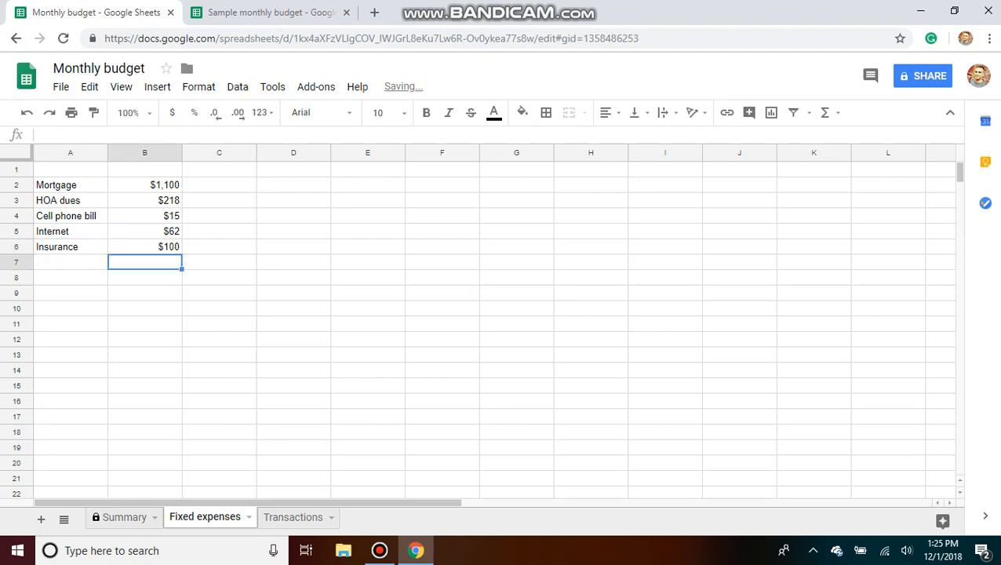
Add Utilities at $100 in row 7, with the name in column A and the amount in column B.
key(Left)
text(Utilities)
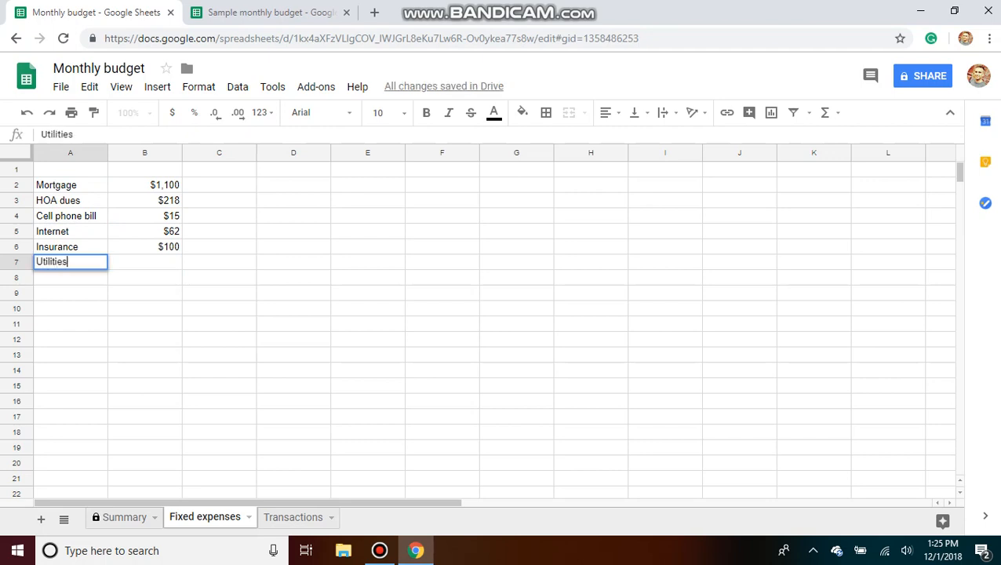
key(Tab)
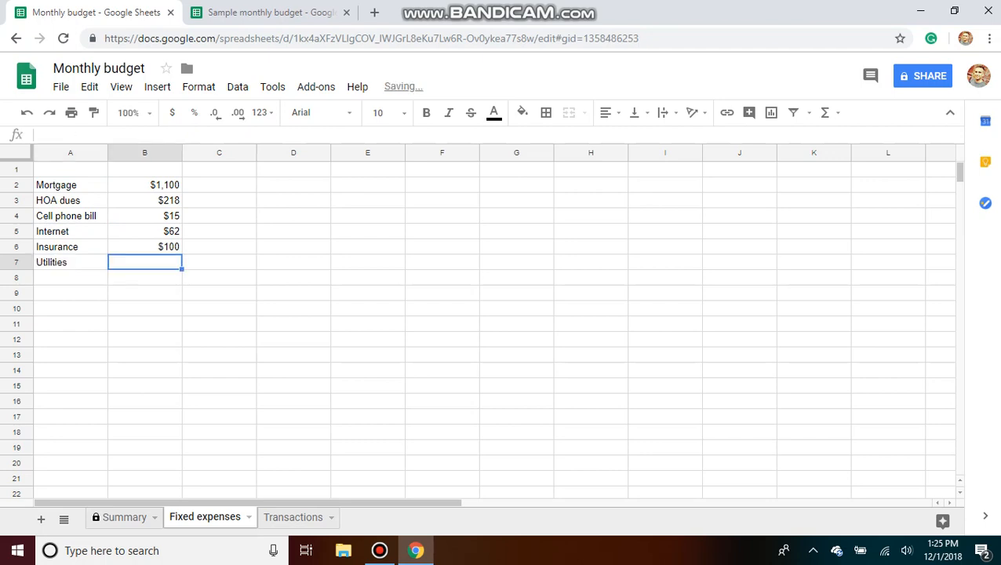
text($11)
key(BackSpace)
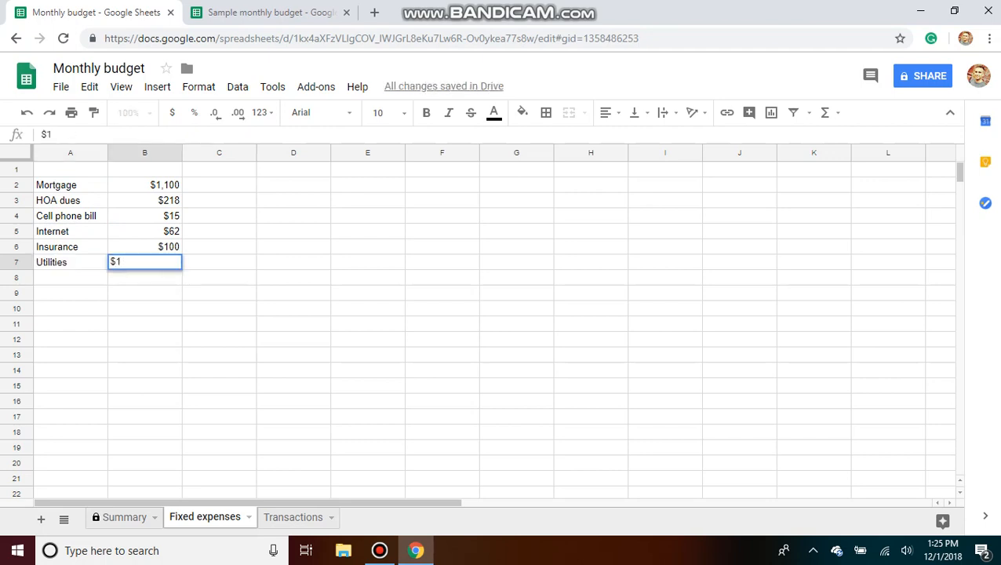
text(00)
key(Return)
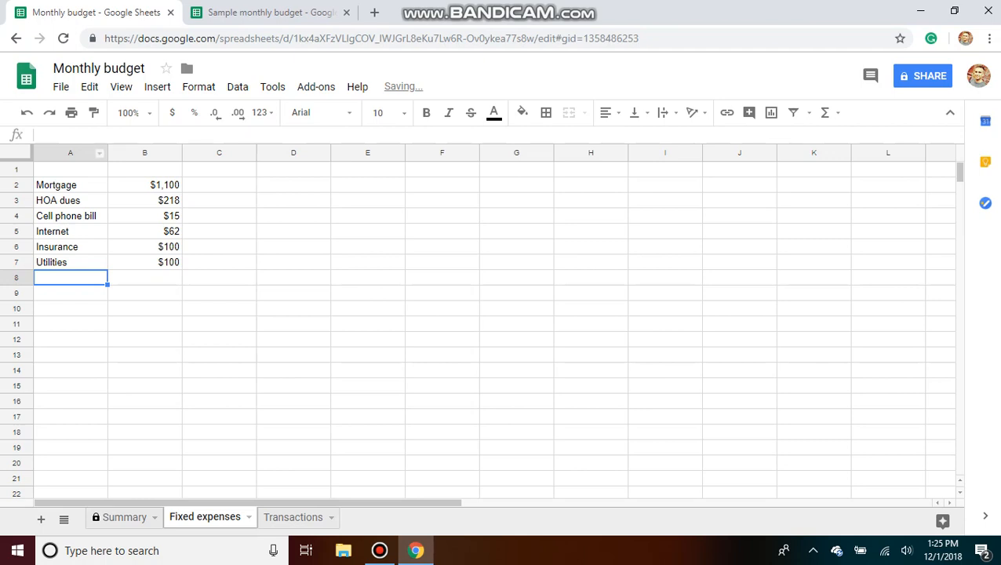
Enter the headers Expenses, Planned and Actual in cells A1, B1 and C1.
click(70, 170)
text(Expens)
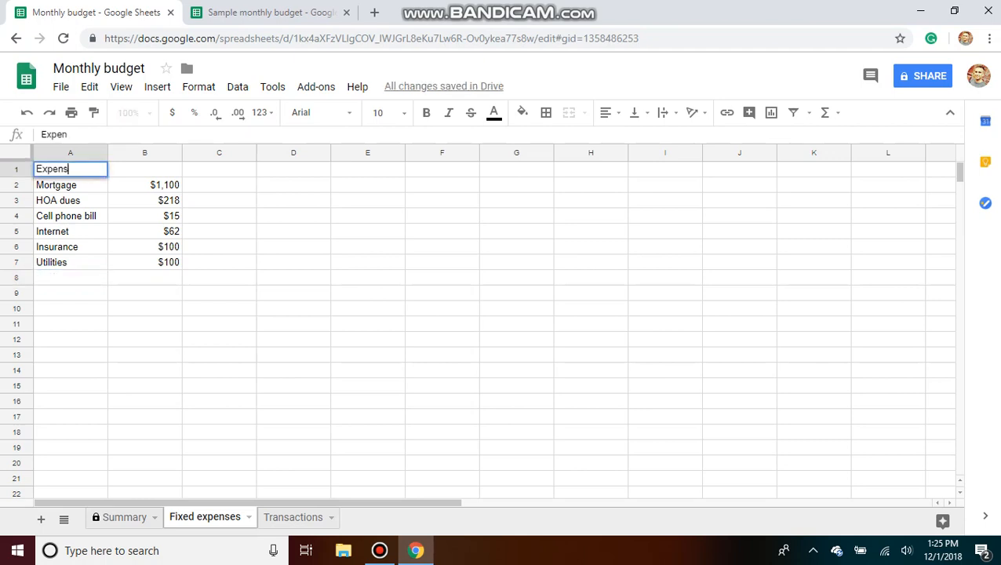
text(es)
key(Tab)
text(Planned)
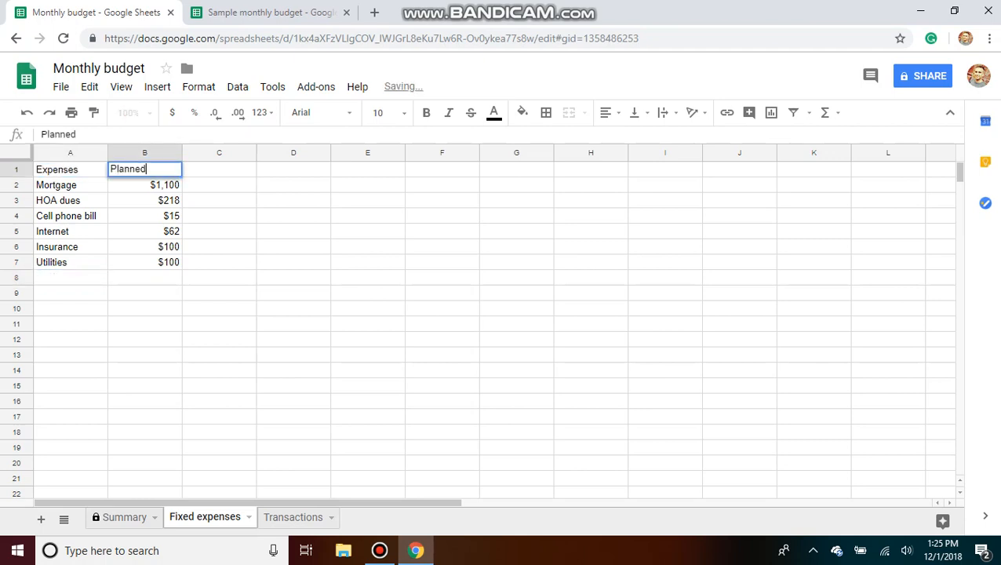
key(Tab)
text(Actual)
key(Return)
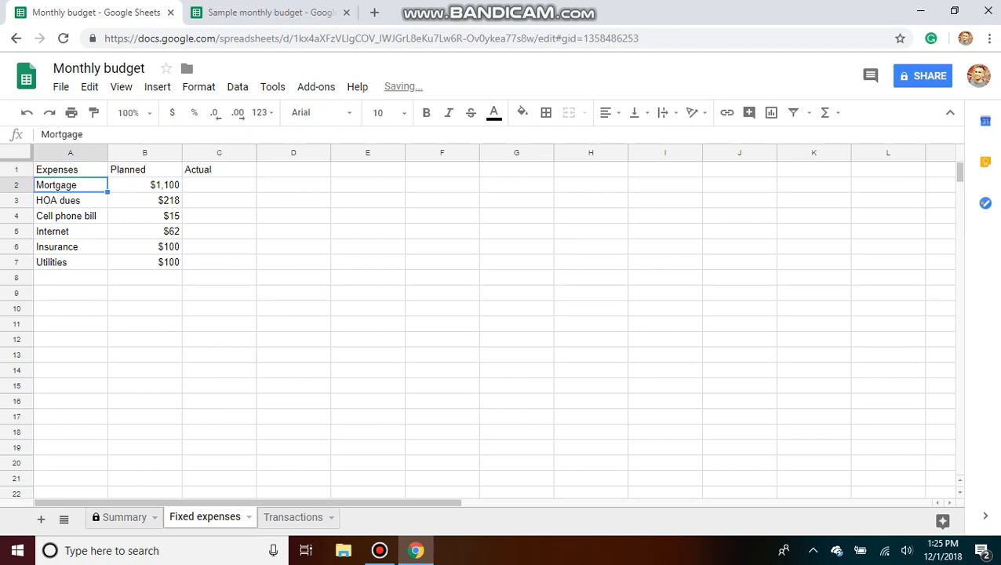
Total the planned amounts in B2:B7 with a SUM formula in cell B8.
key(Tab)
key(shift+Down)
key(shift+Down)
key(shift+Down)
key(shift+Down)
key(shift+Down)
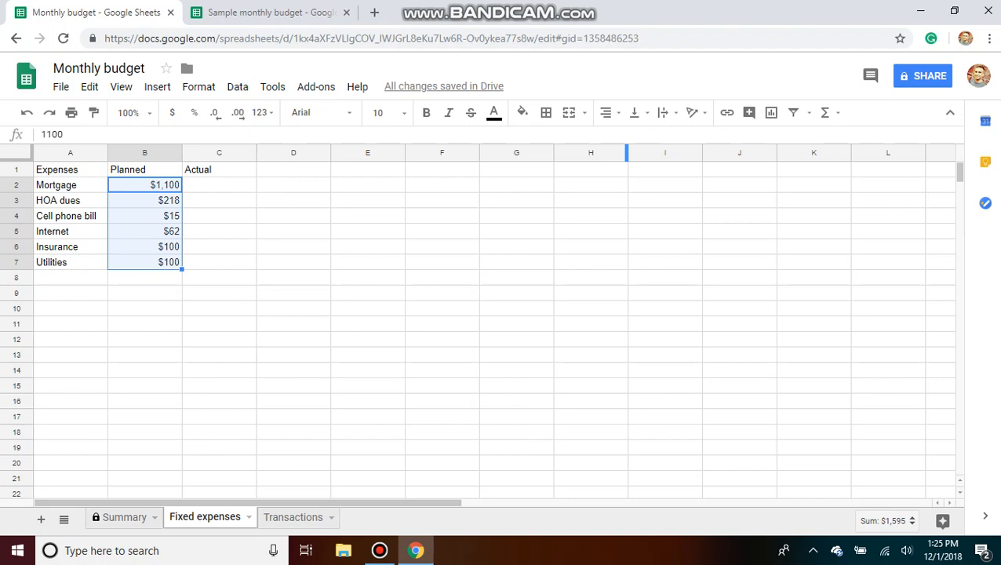
click(829, 113)
click(839, 138)
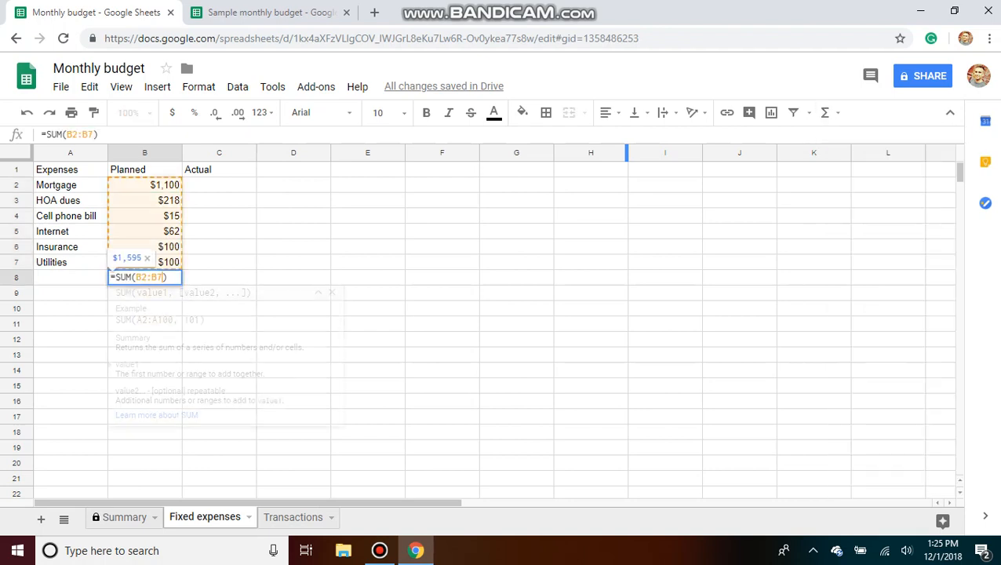
key(Return)
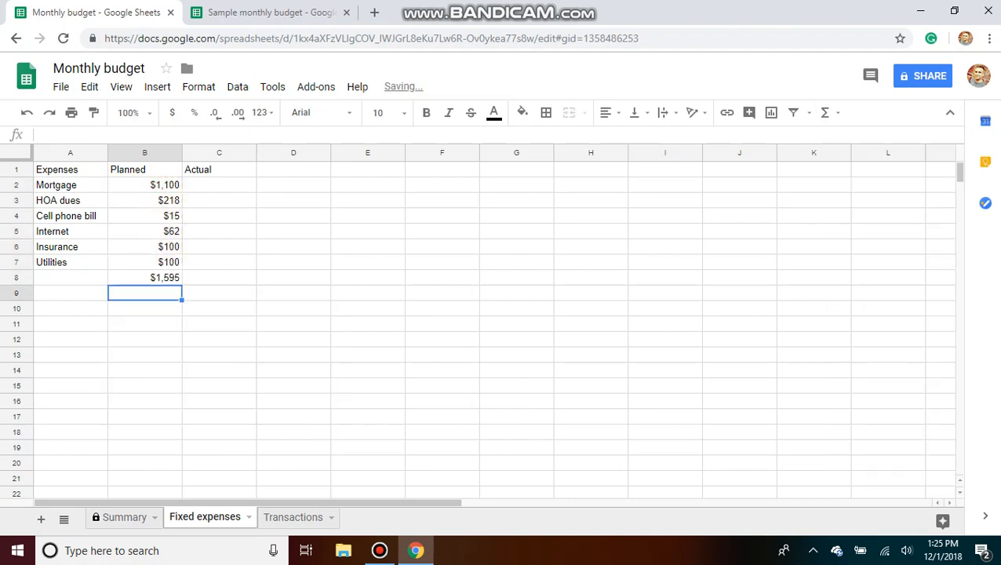
Label the total row "TOTAL" in cell A8 and check the sum formula in B8.
click(71, 277)
text(TOTAL)
key(Return)
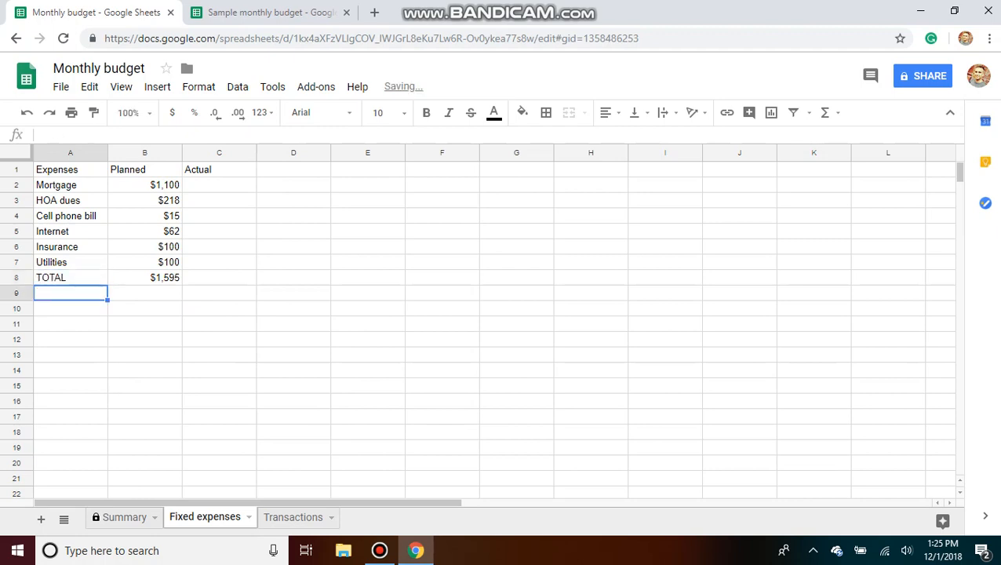
double_click(145, 277)
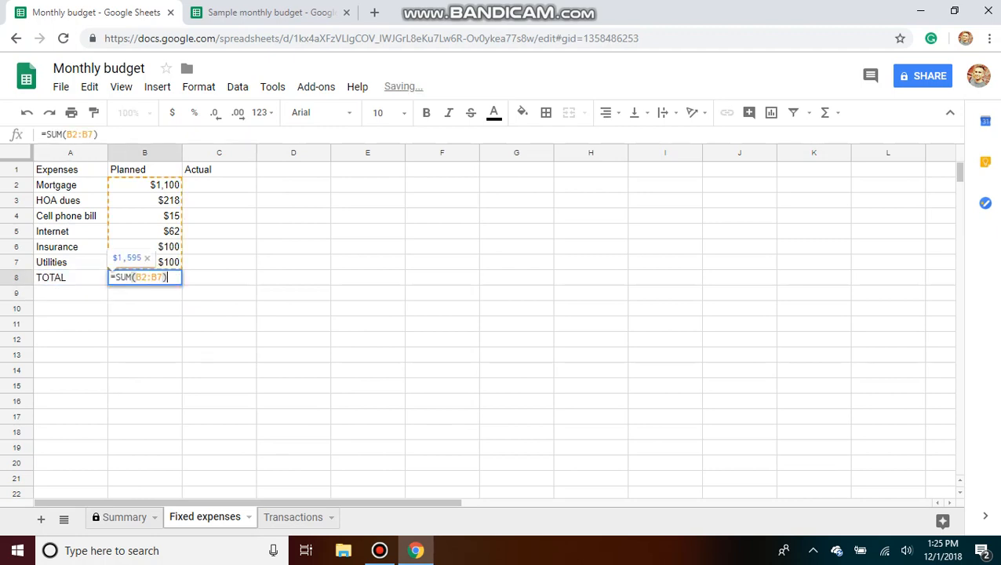
click(144, 324)
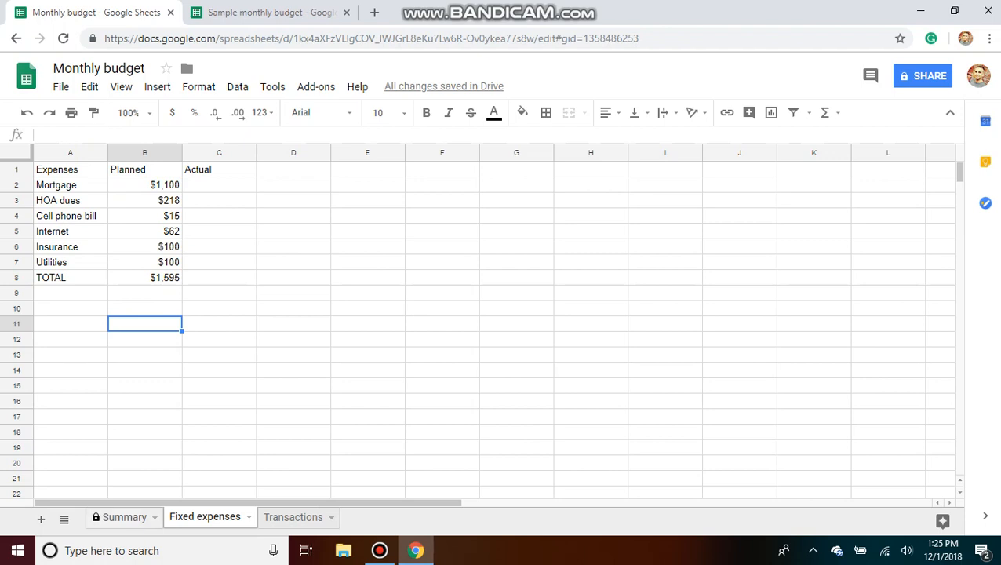
On the Summary sheet, rename the expense category Custom category 1 to "Fixed expenses" and set its planned amount to $1,595.
click(124, 517)
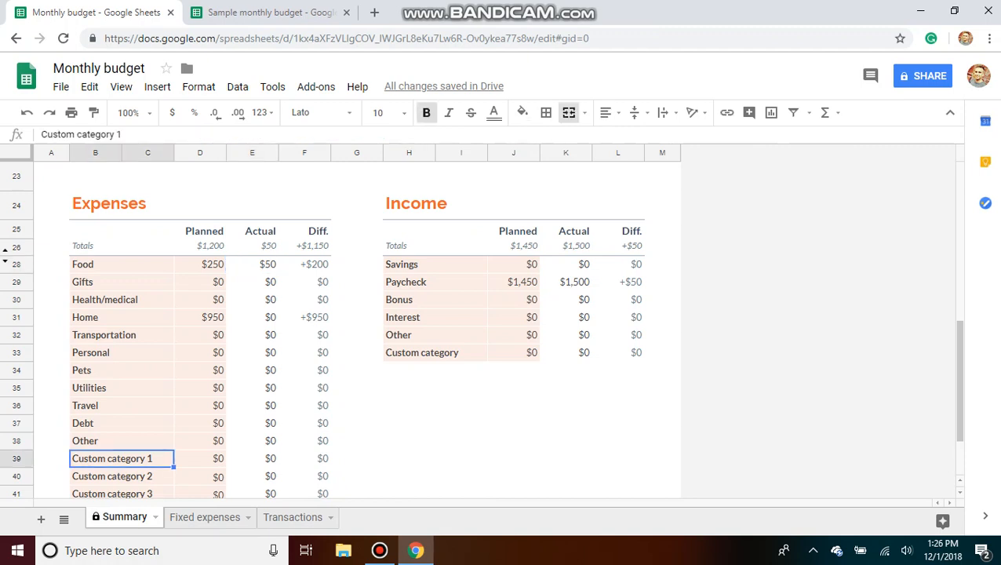
text(Fixe)
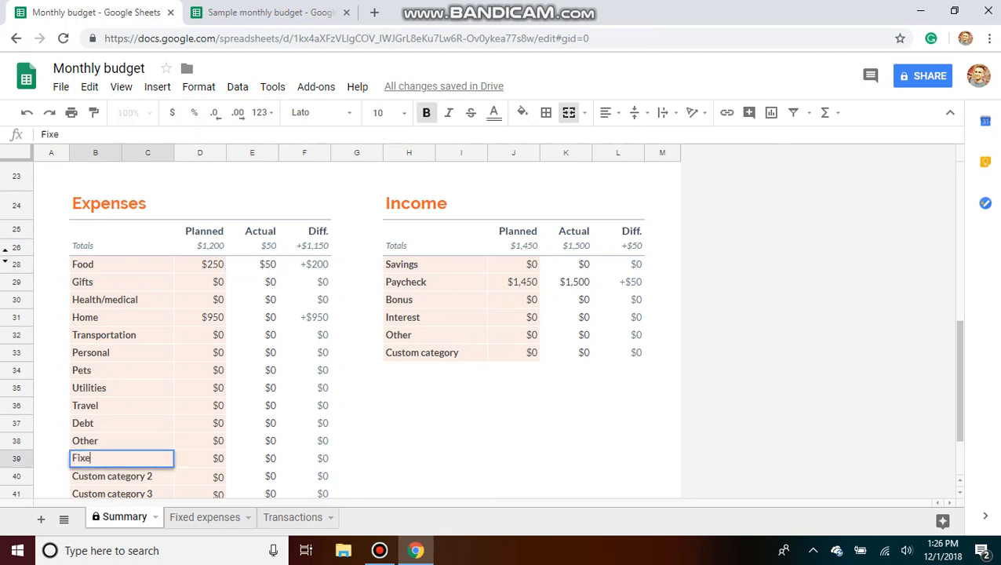
text(d expenses)
key(Tab)
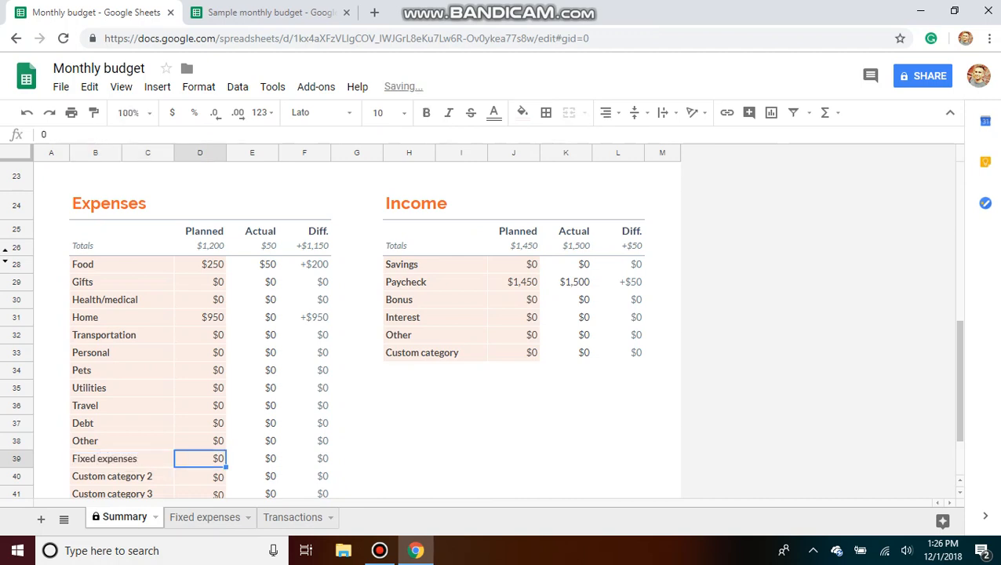
text($1,59)
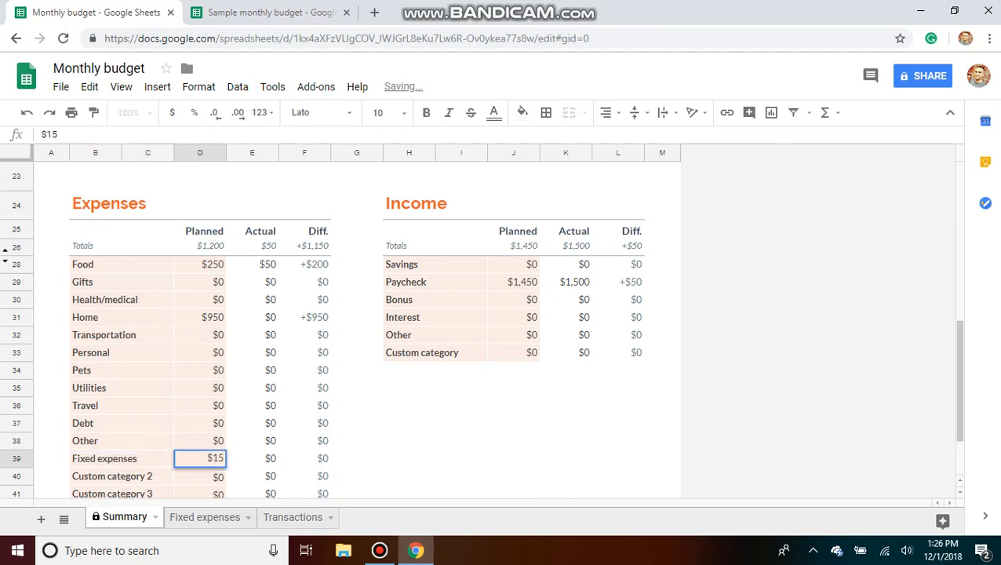
text(5)
key(Tab)
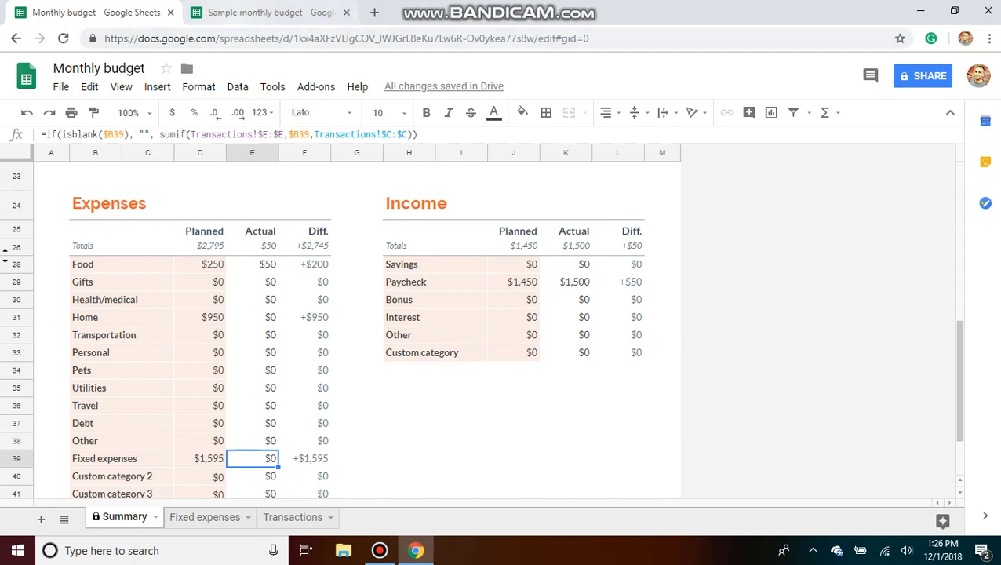
Switch to the Sample monthly budget spreadsheet and look over its Summary sheet from the instructions to the expense table.
click(251, 12)
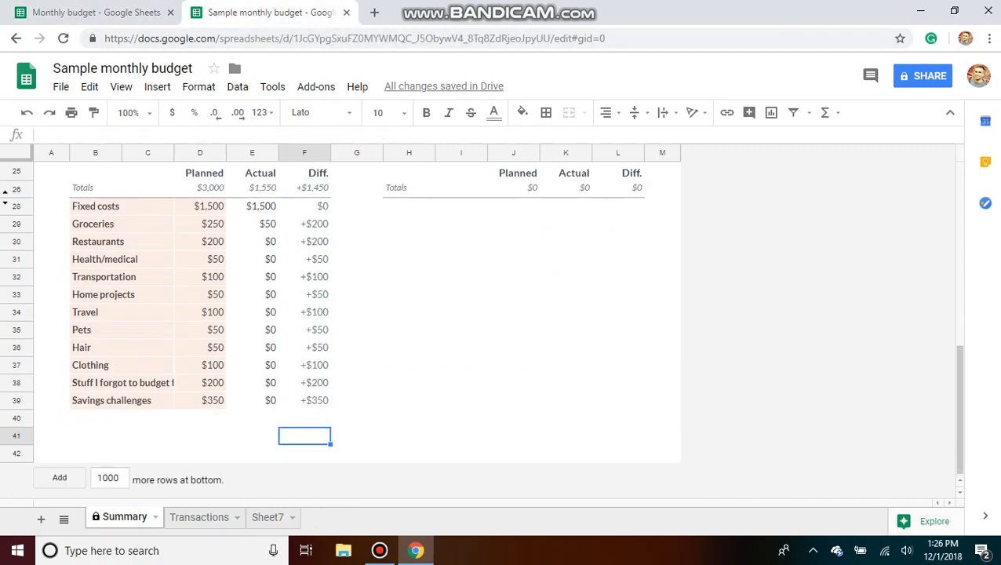
scroll(480, 330, up, 10)
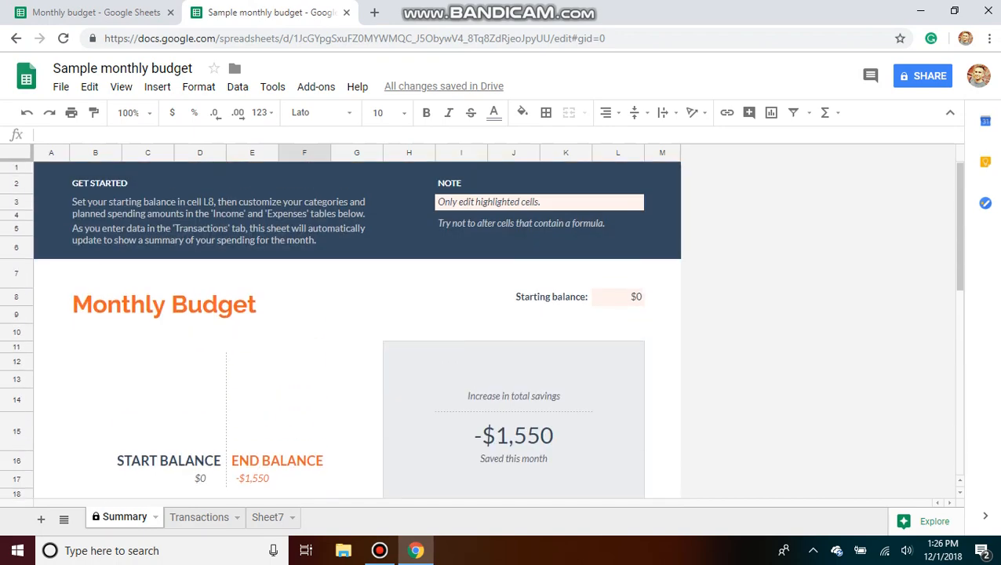
scroll(480, 329, down, 8)
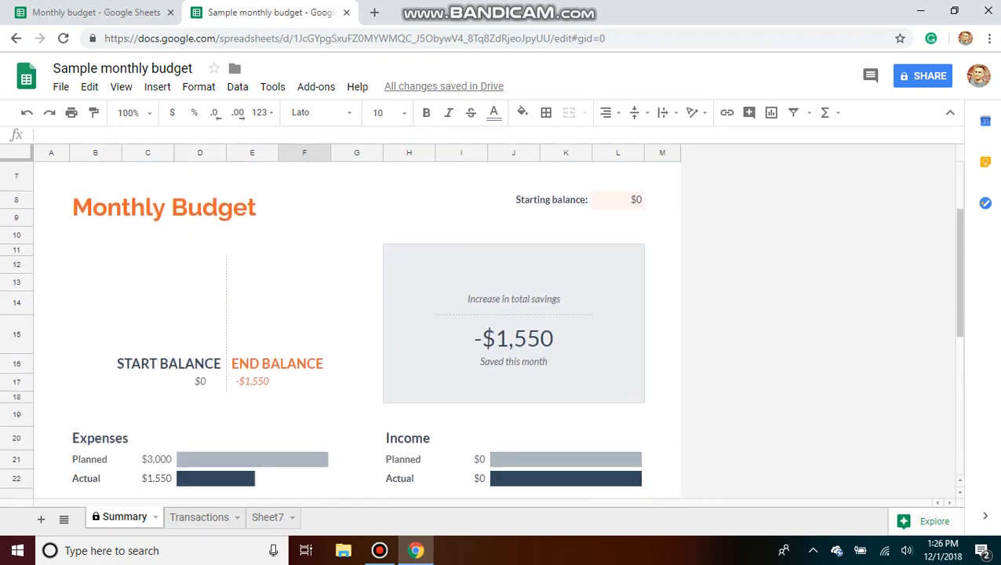
scroll(480, 330, down, 3)
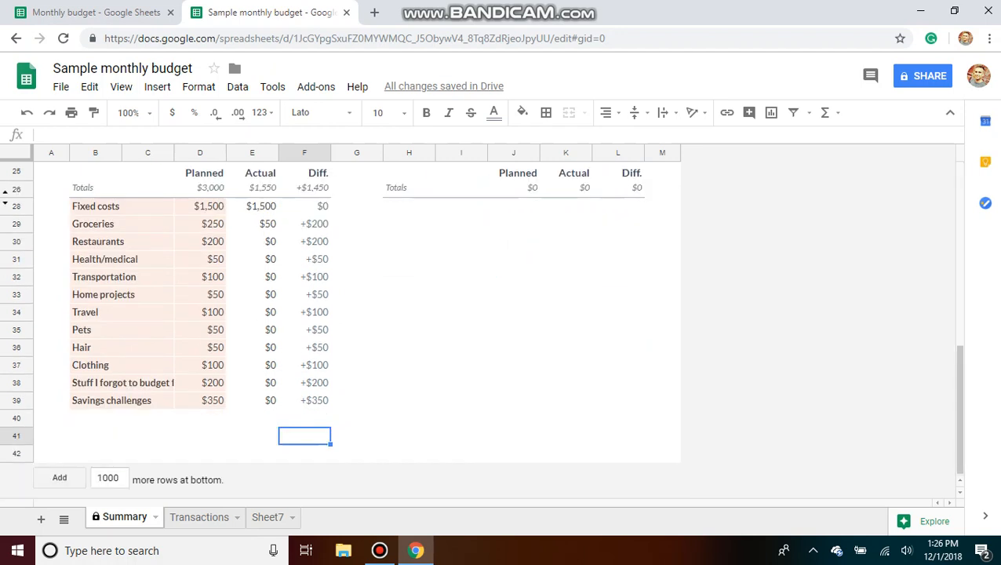
Go through the sample budget's expense categories one by one, from Groceries to "Stuff I forgot to budget for".
click(122, 224)
key(Down)
key(Down)
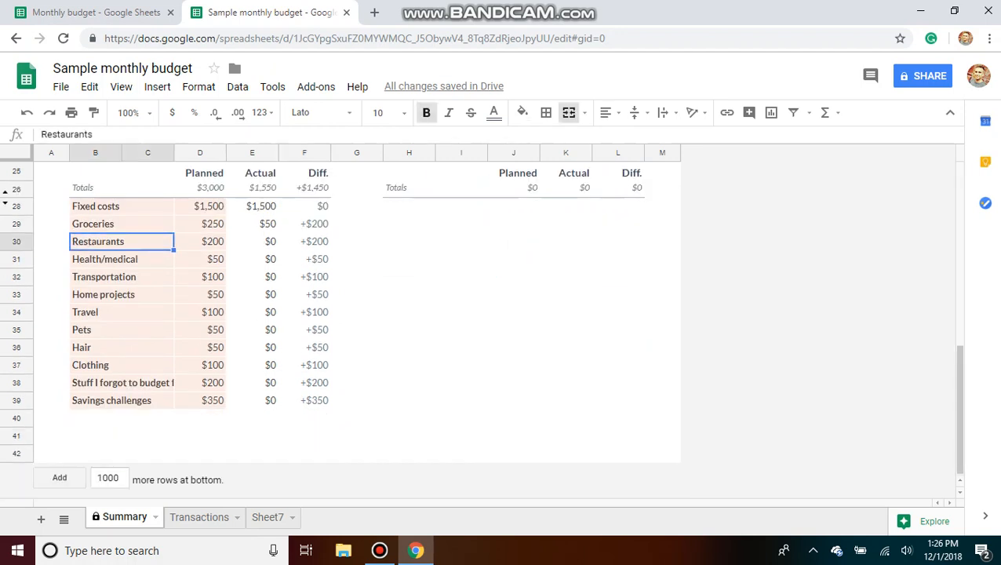
key(Down)
key(Down)
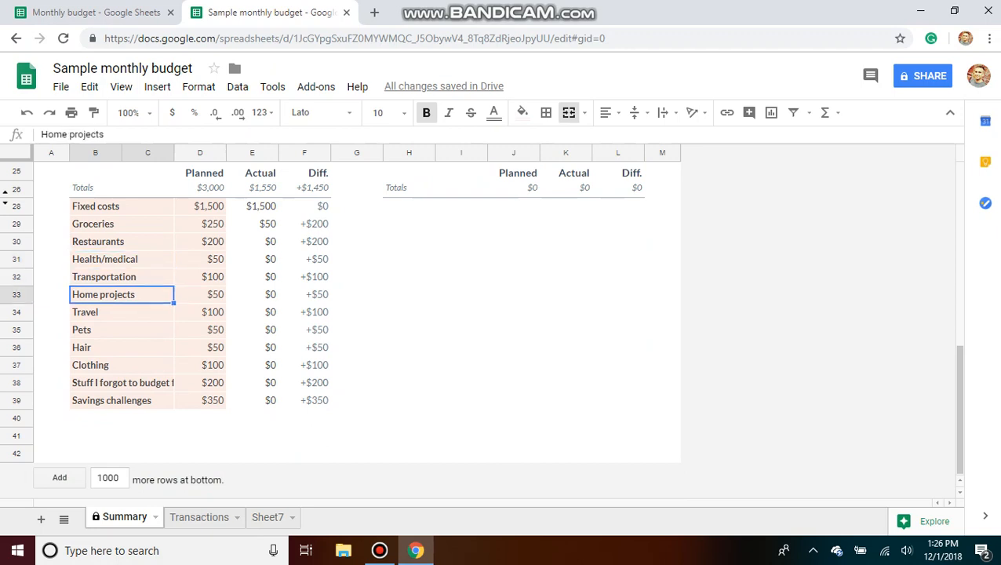
key(Down)
key(Down)
key(Down)
key(Down)
key(Down)
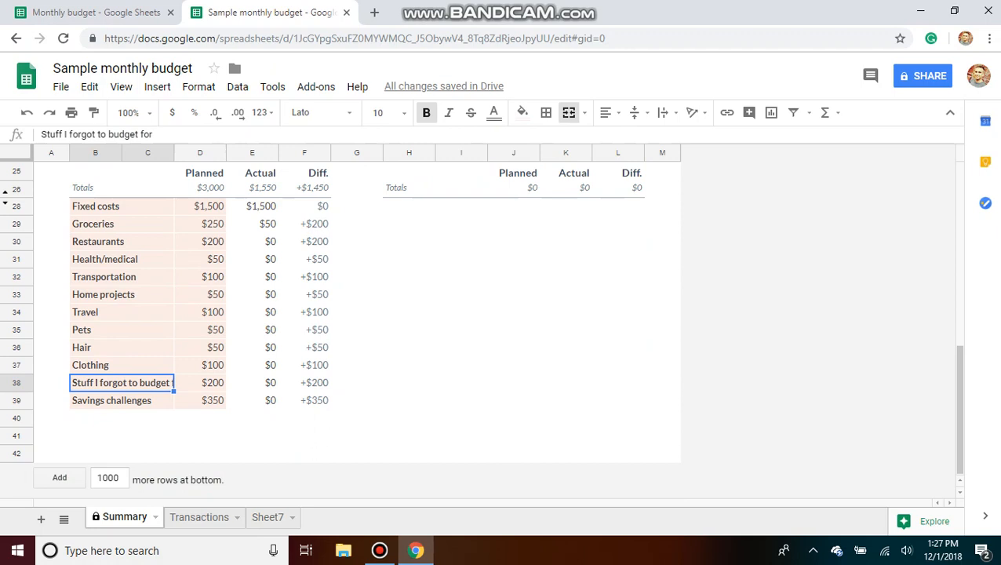
Check the starting balance cell, the savings overview and the planned versus actual totals on the sample Summary sheet.
scroll(480, 330, up, 5)
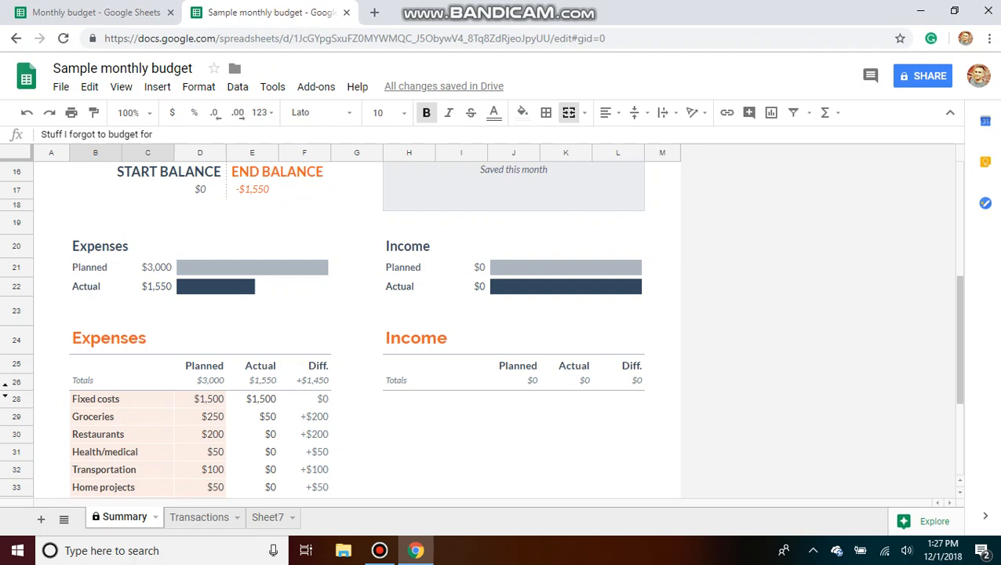
scroll(480, 330, up, 5)
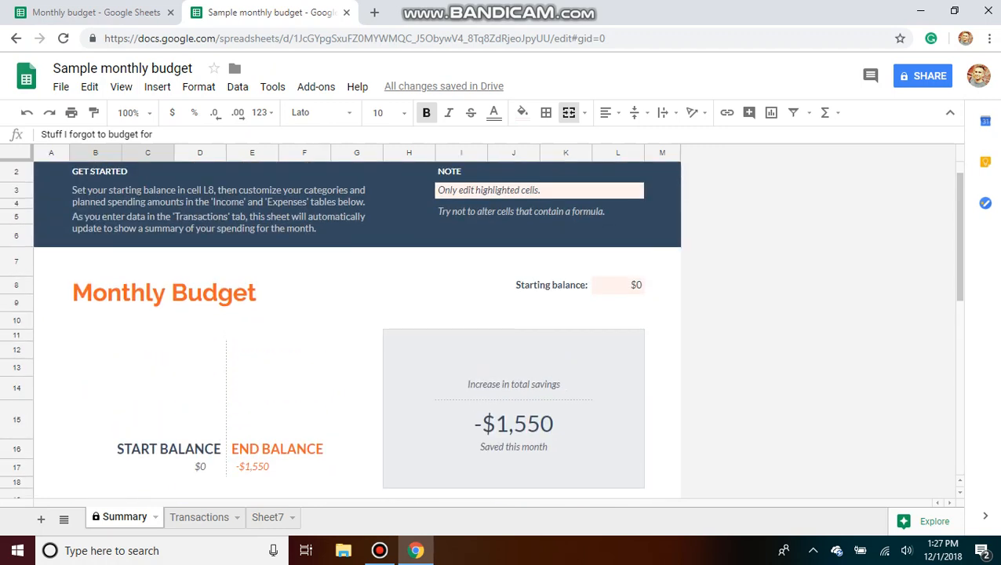
click(618, 285)
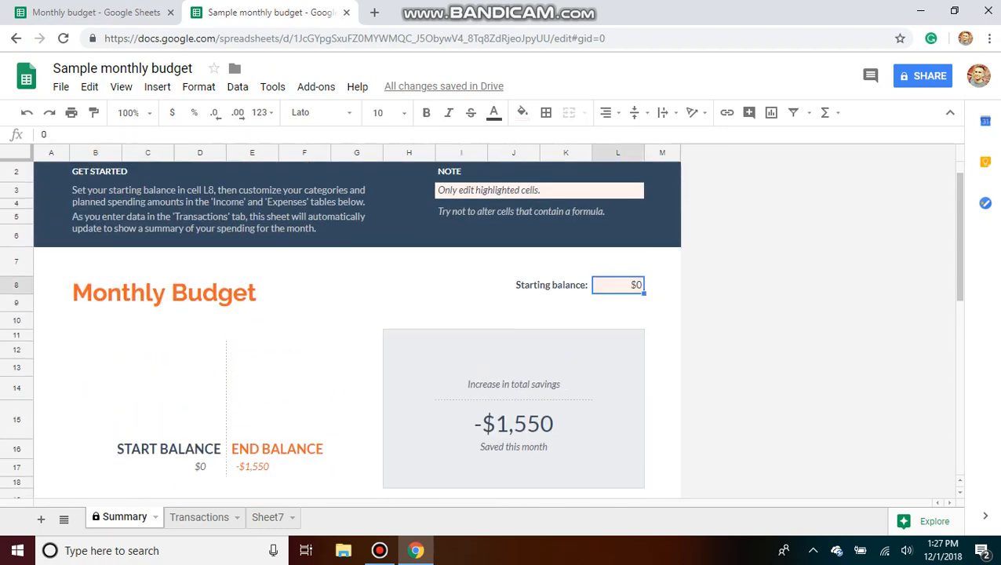
scroll(480, 329, down, 2)
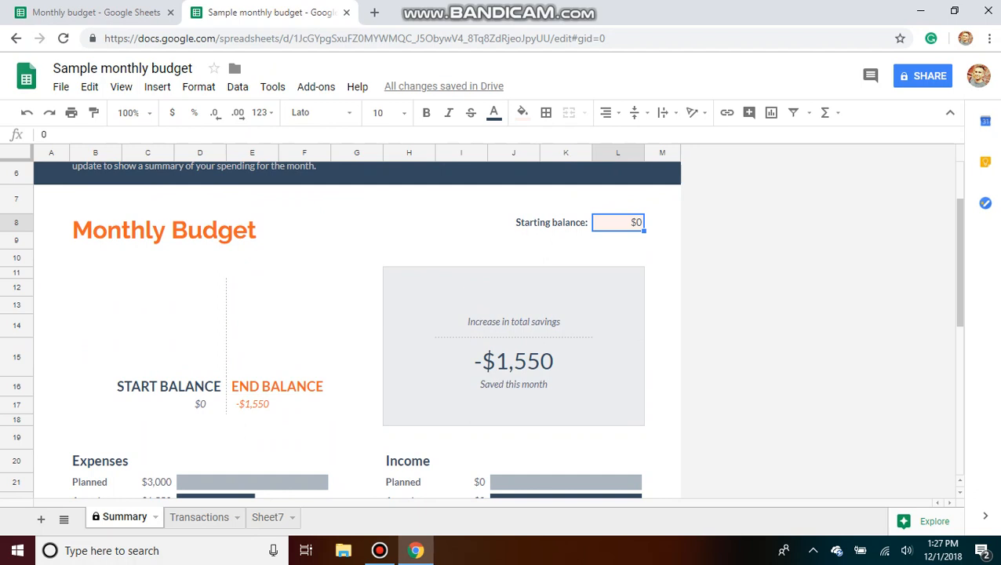
scroll(480, 330, down, 2)
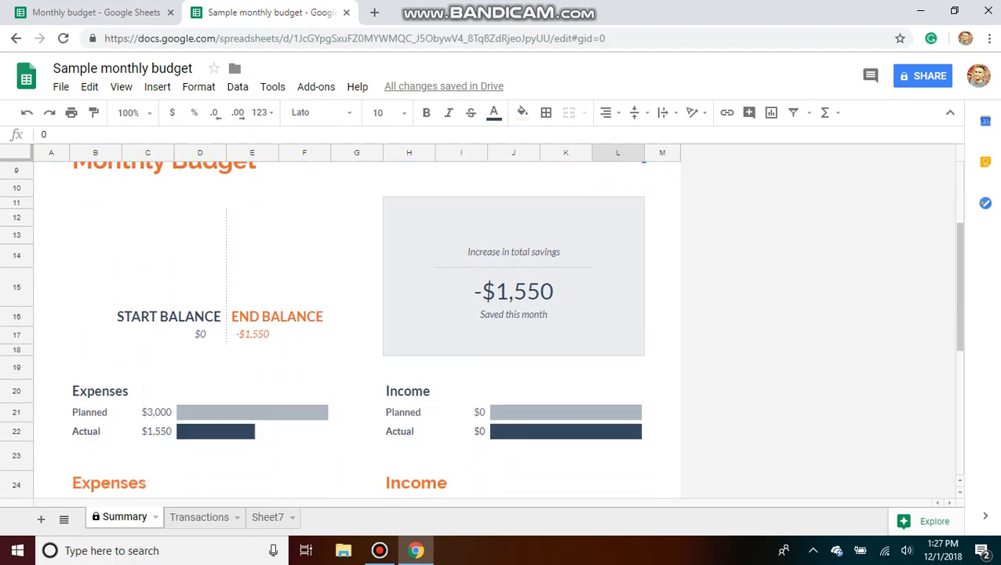
scroll(480, 330, down, 2)
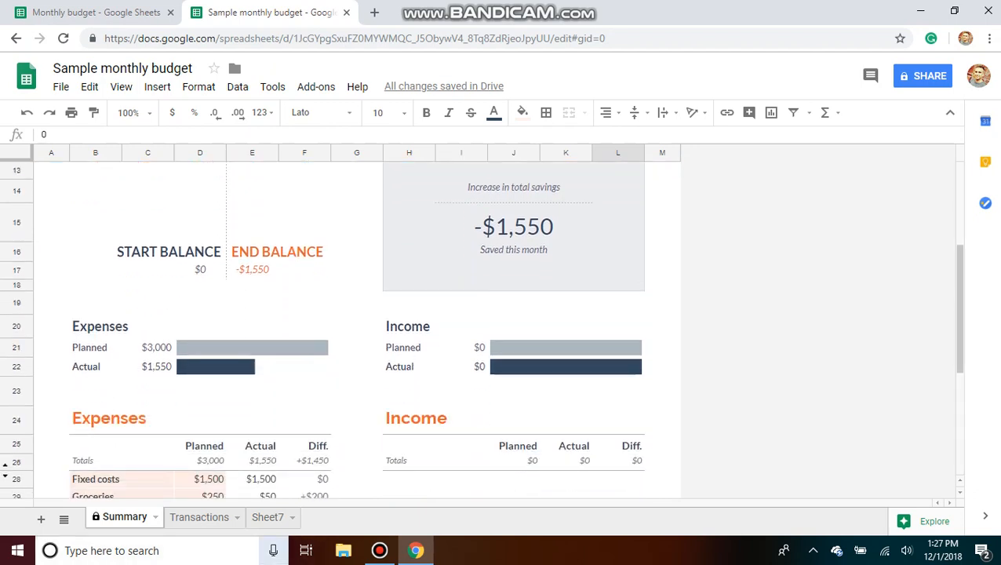
On the Transactions sheet, enter the date 12/1/2018 in the first empty row of the Expenses table.
click(199, 517)
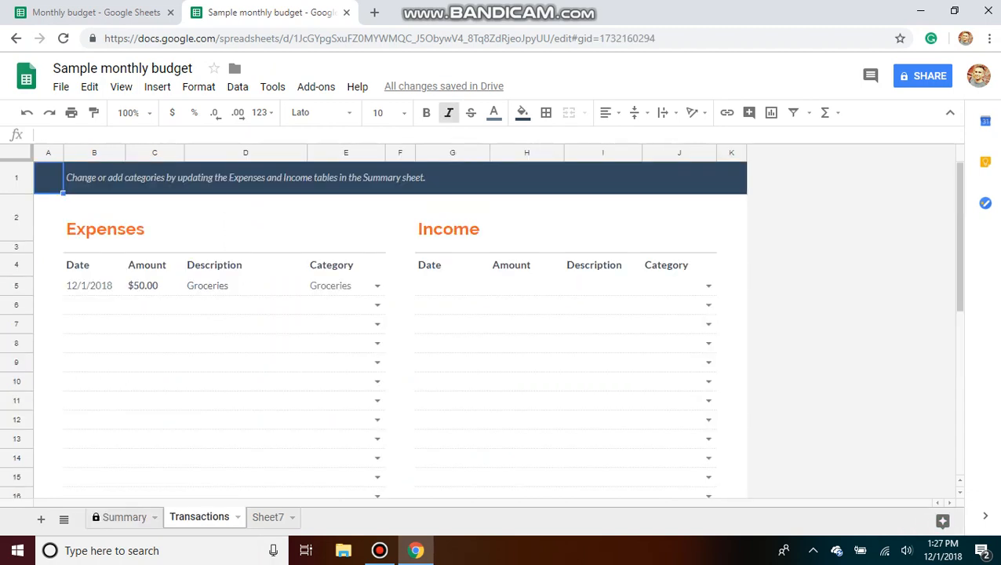
click(94, 306)
text(12/0)
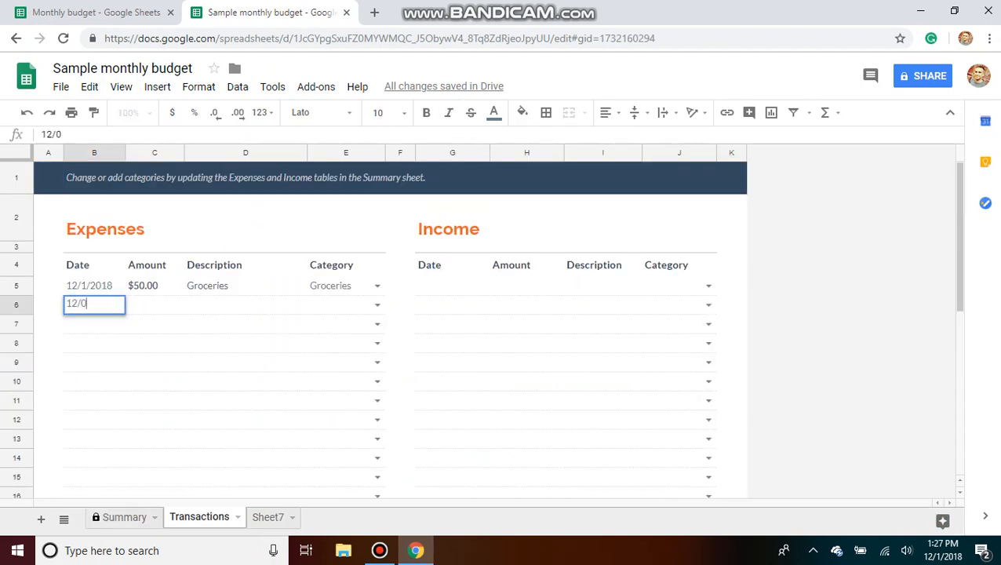
key(BackSpace)
text(1/2018)
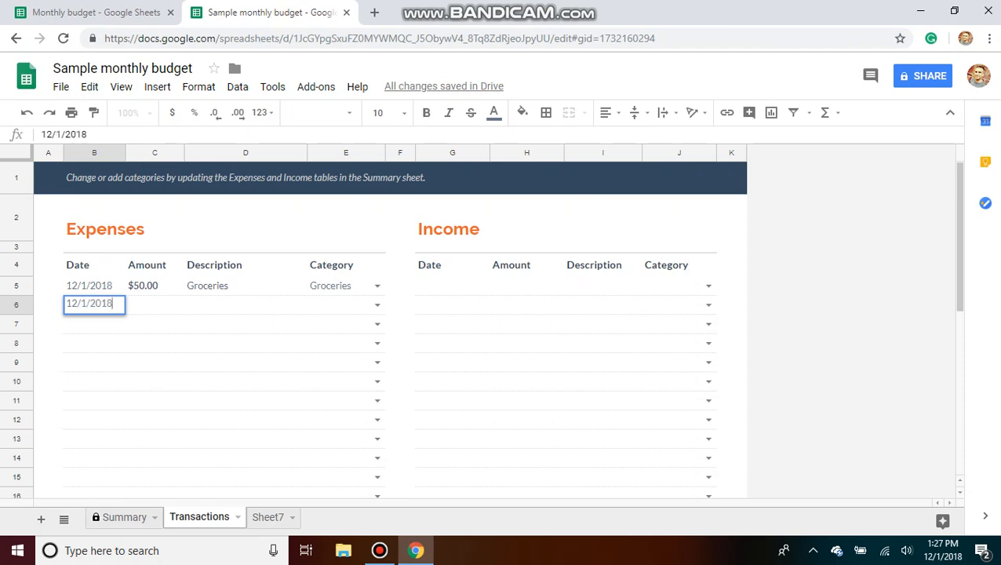
key(Tab)
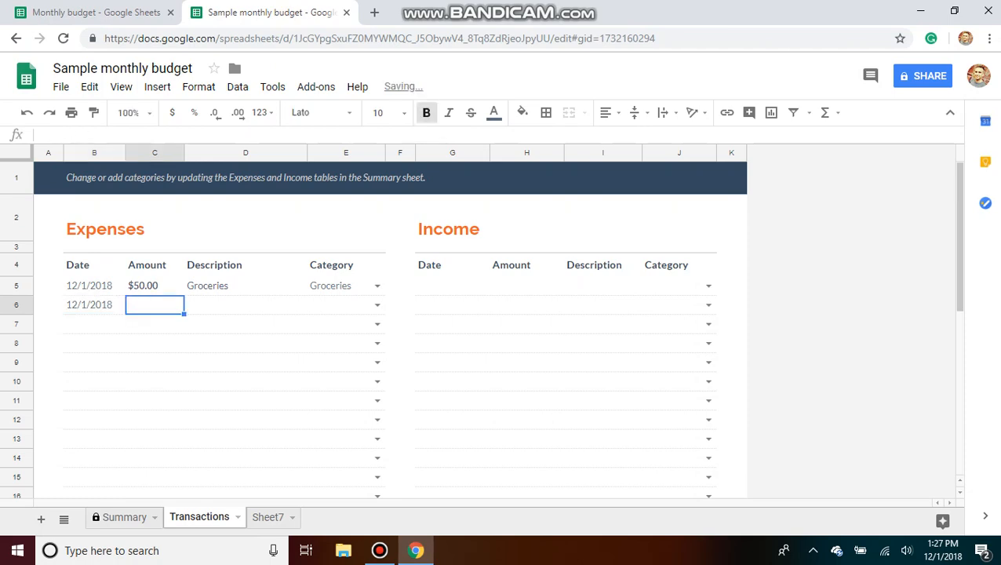
Give the new 12/1/2018 expense an amount of $100 and the description "Eating out".
text(100)
key(Tab)
text(Eat)
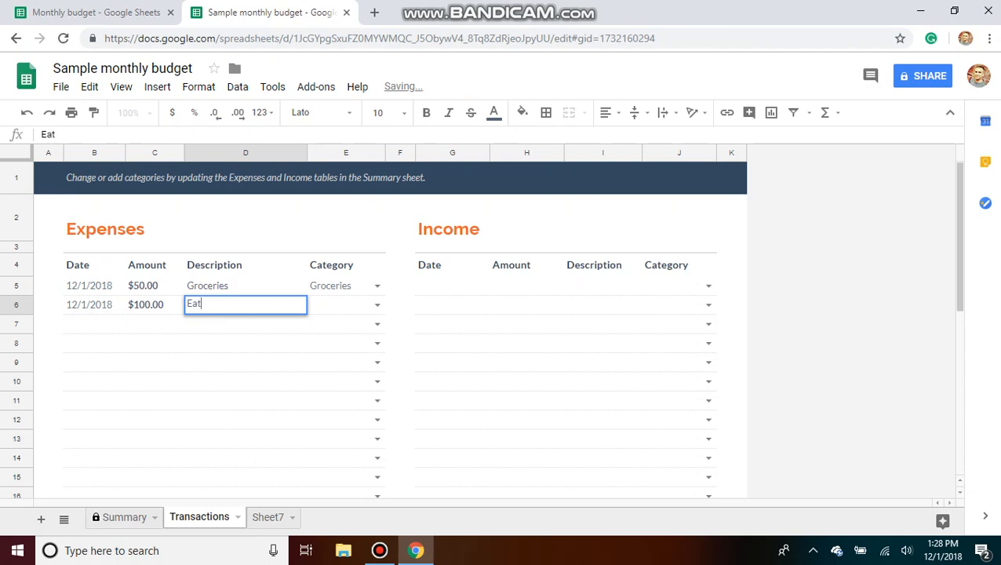
text(ing out)
key(Tab)
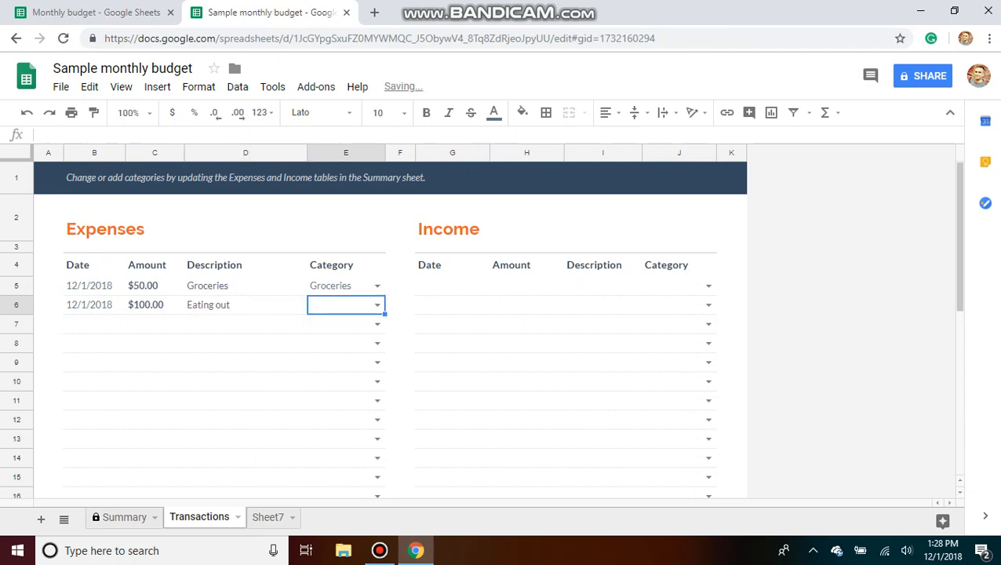
Assign the Restaurants category to the "Eating out" expense.
key(Return)
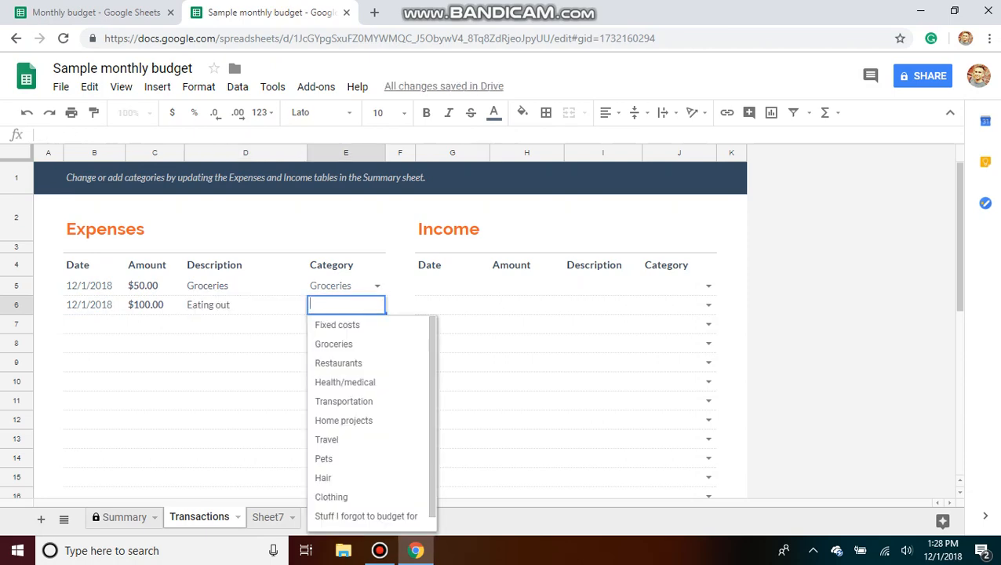
key(Down)
key(Down)
key(Down)
key(Return)
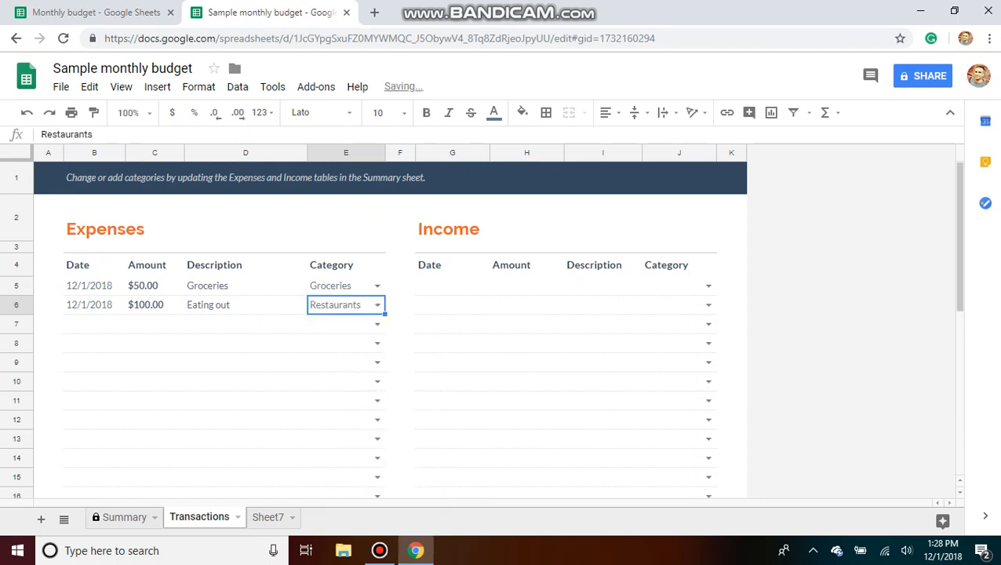
Check the planned and actual expenses on the Summary sheet, and the Mortgage row's Actual cell on Sheet7.
click(124, 517)
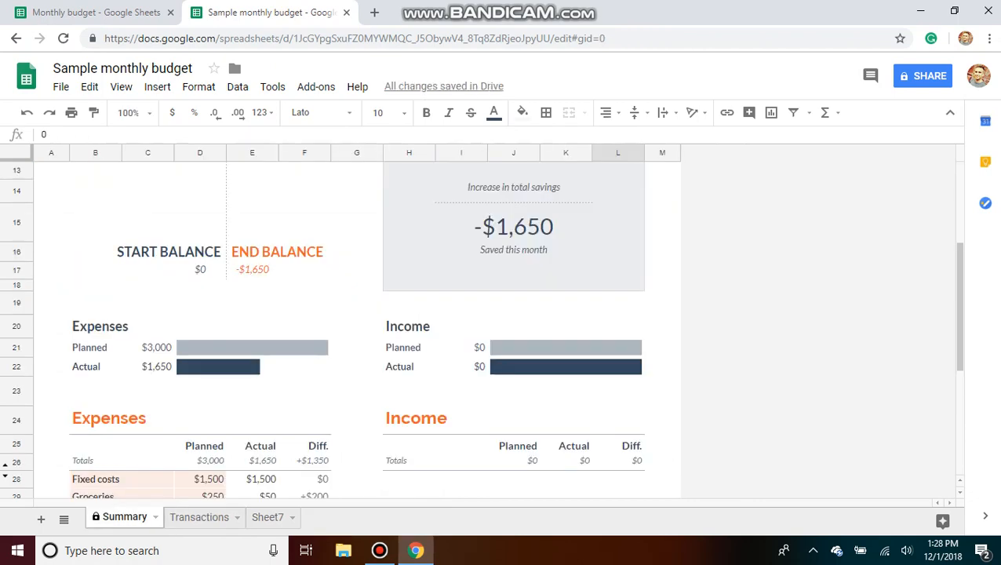
scroll(480, 332, down, 3)
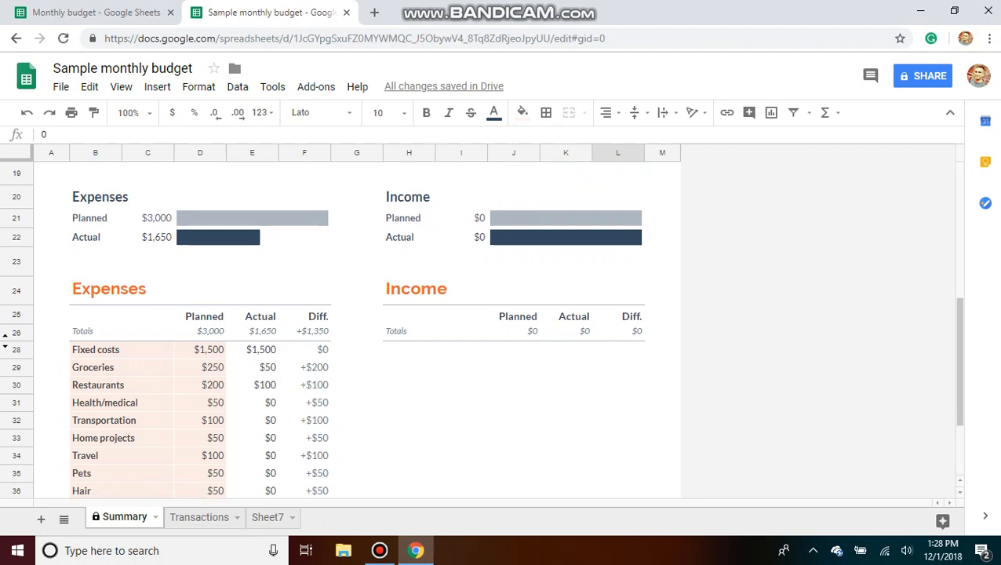
click(268, 517)
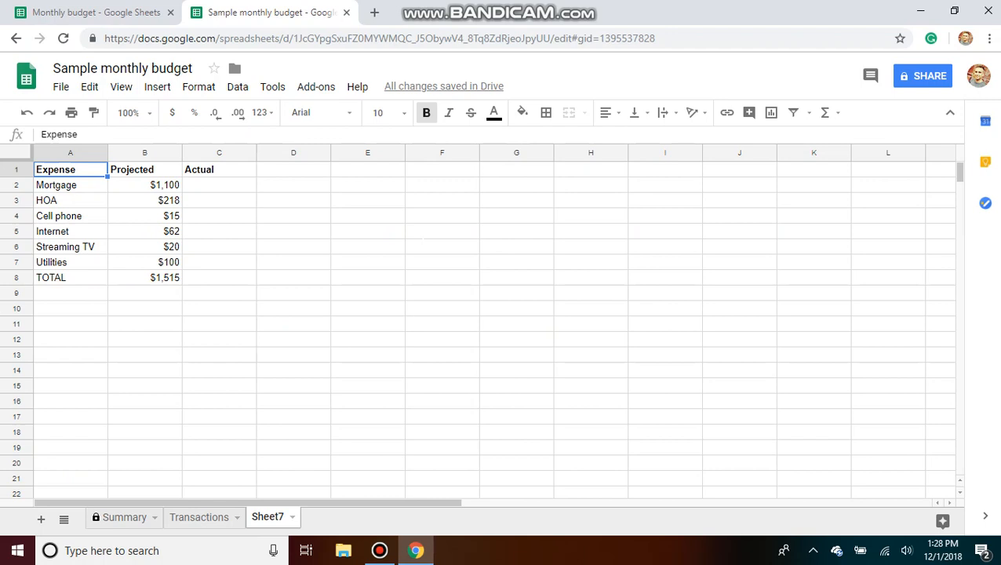
click(219, 185)
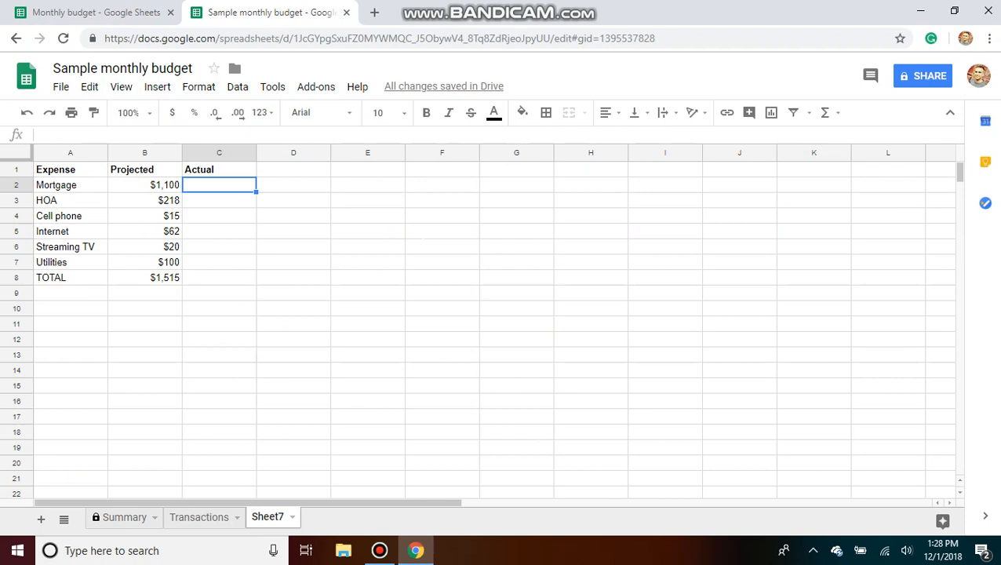
Return to the Summary sheet and review its expense table, starting balance, savings overview and planned versus actual totals.
click(124, 518)
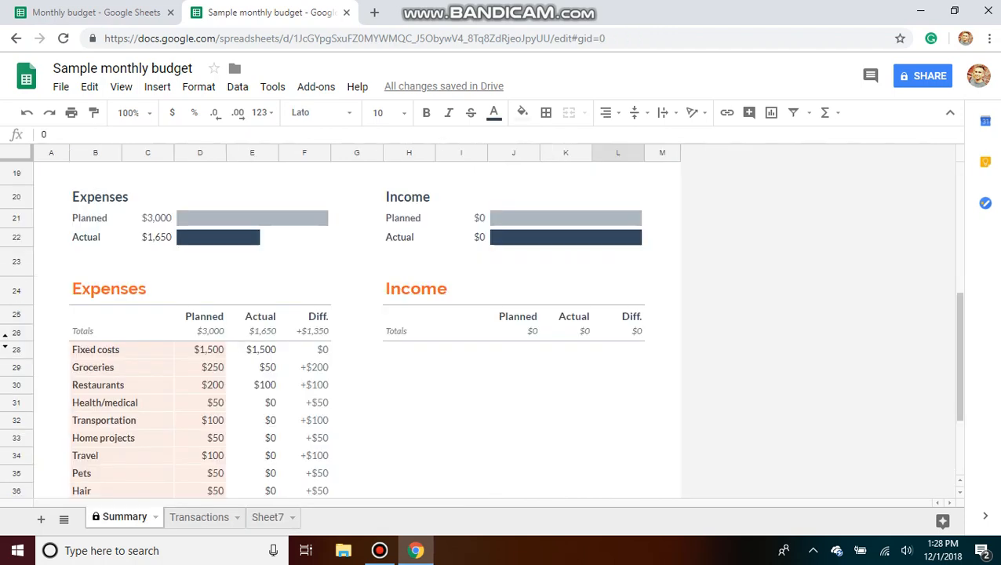
scroll(480, 330, up, 4)
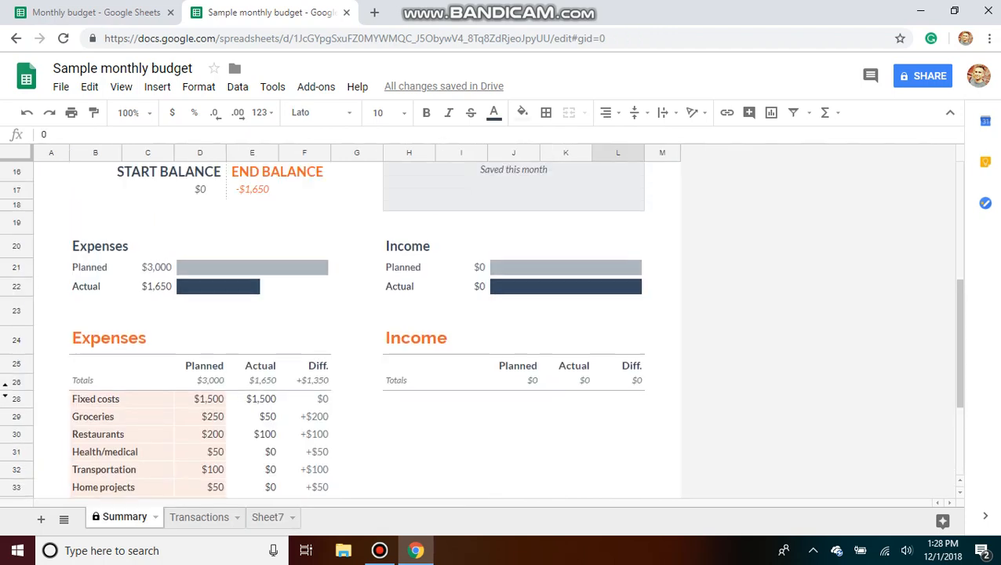
scroll(340, 330, up, 2)
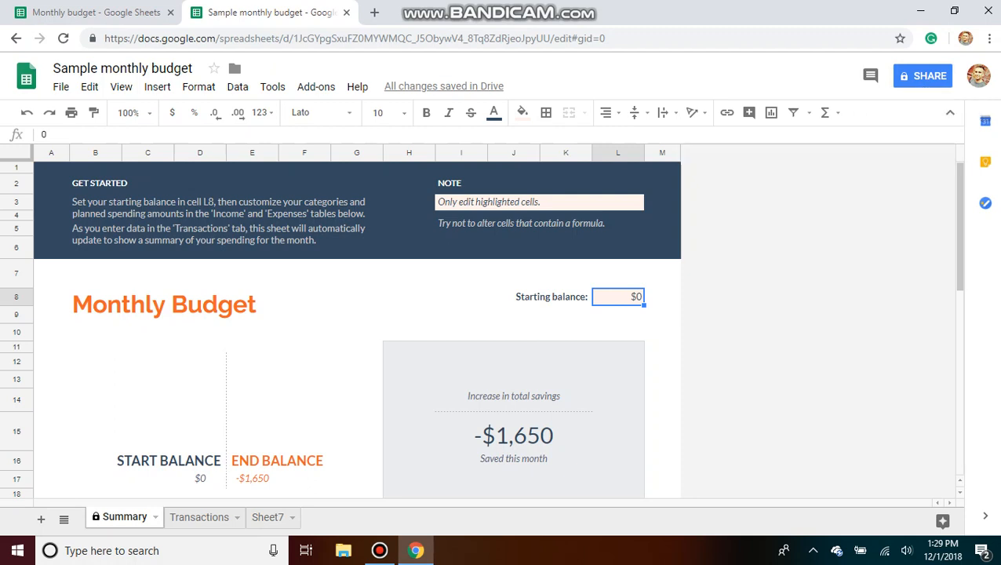
scroll(480, 329, down, 3)
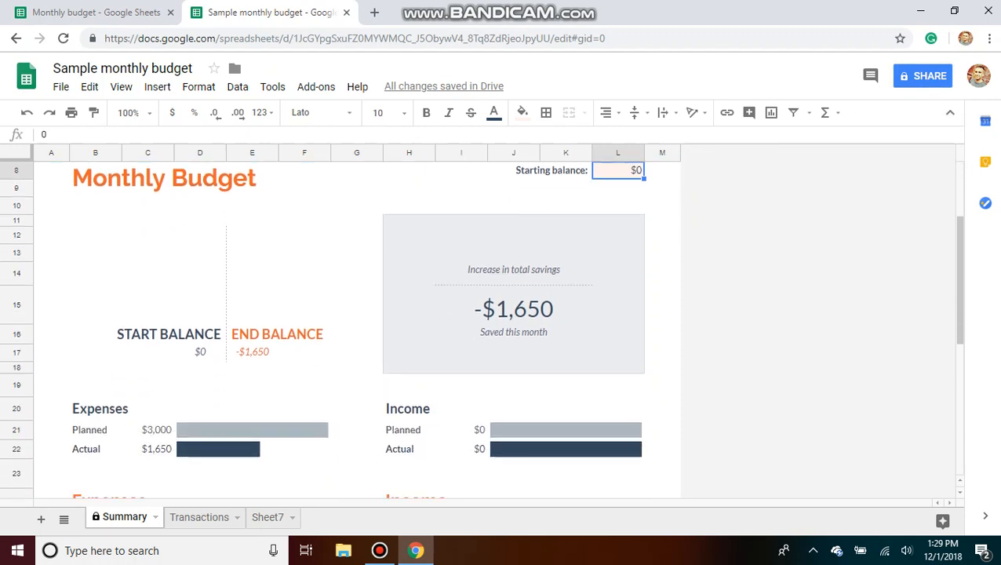